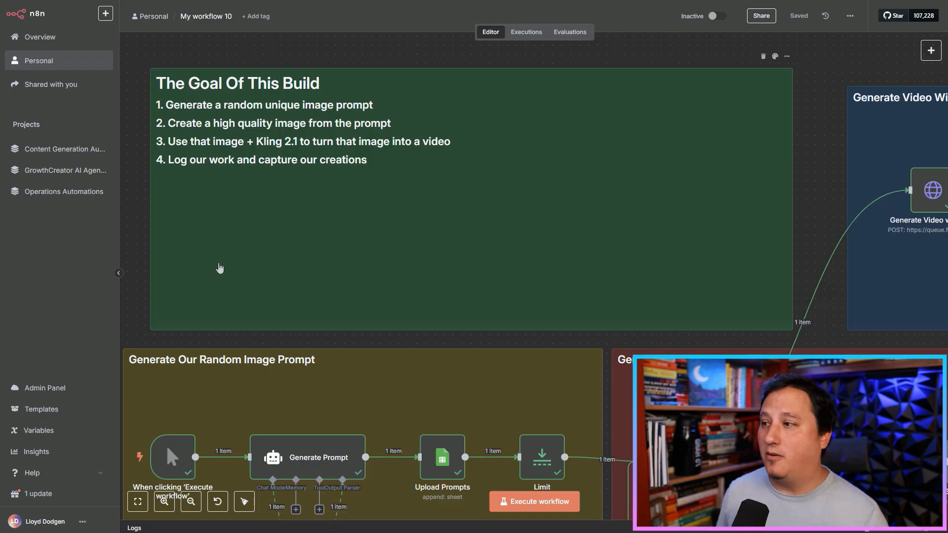
Switch to the KlingAI site and open its main home page.
{"action": "scroll", "coordinate": [164, 205], "scroll_direction": "down", "scroll_amount": 2}
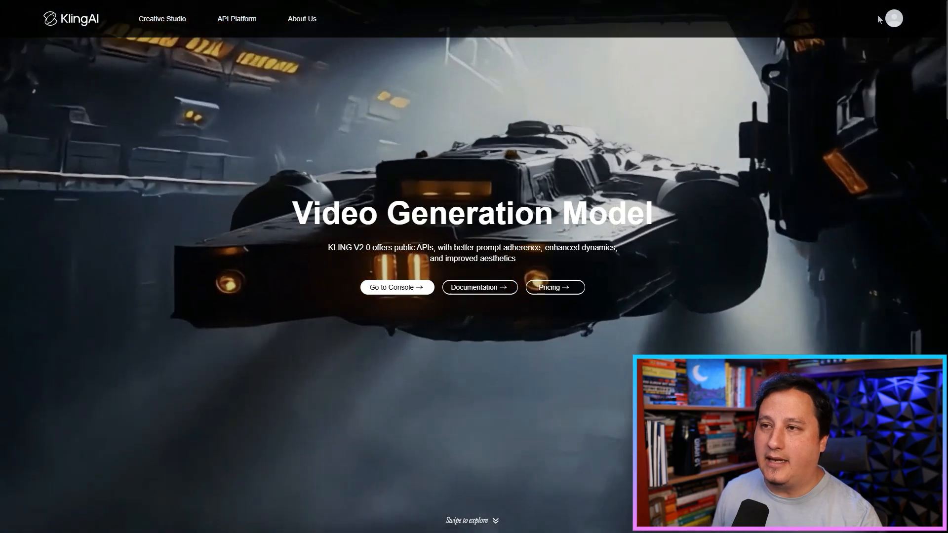
{"action": "mouse_move", "coordinate": [895, 19]}
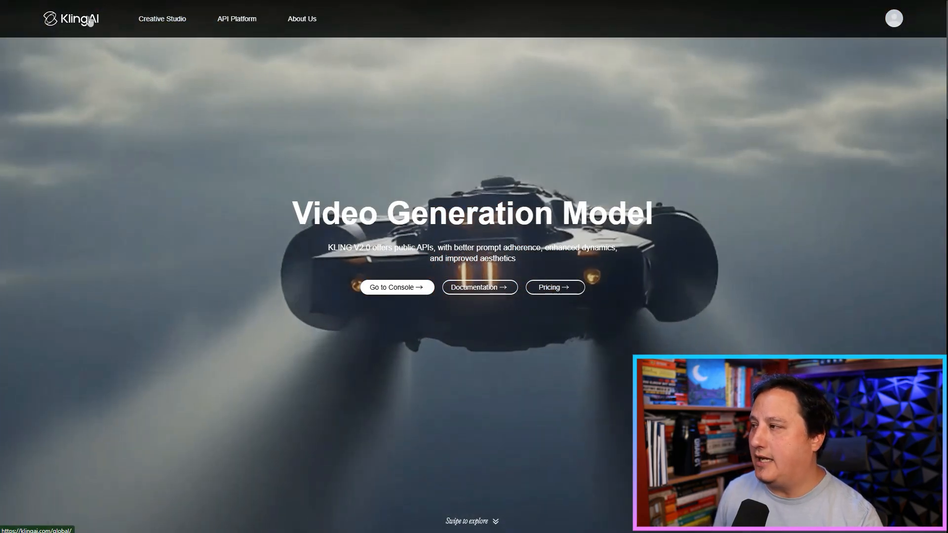
{"action": "left_click", "coordinate": [90, 20]}
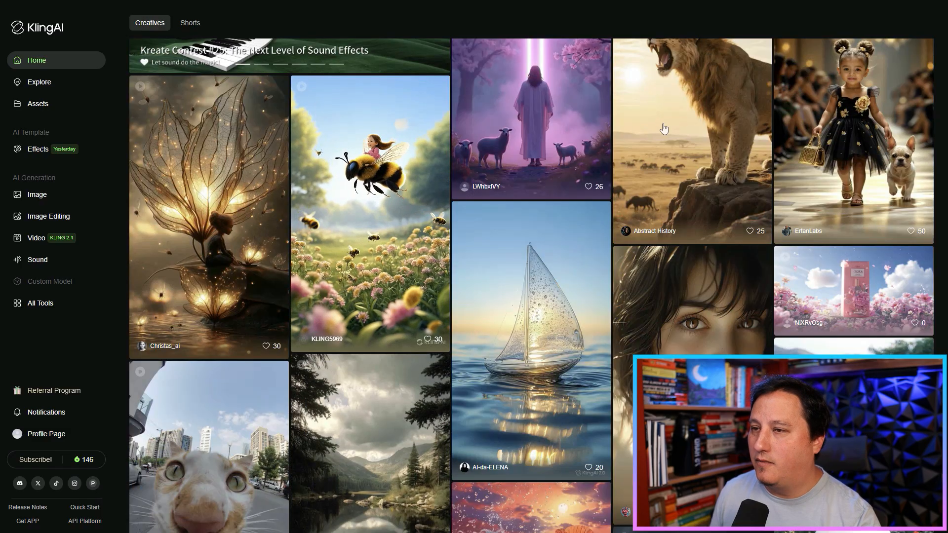
Open the roaring lion video from the creatives gallery and view its start image on its own in a separate page.
{"action": "scroll", "coordinate": [662, 127], "scroll_direction": "up", "scroll_amount": 2}
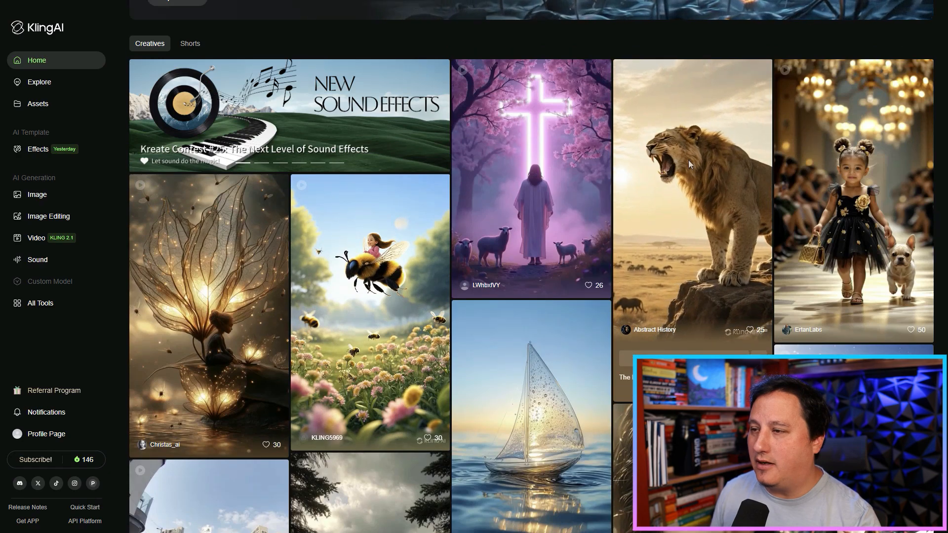
{"action": "left_click", "coordinate": [689, 160]}
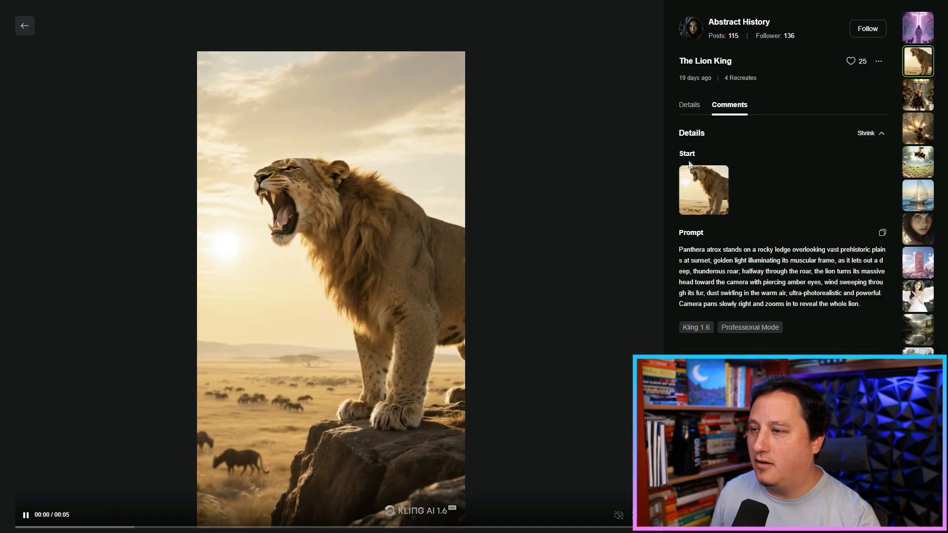
{"action": "right_click", "coordinate": [701, 193]}
{"action": "key", "text": "Escape"}
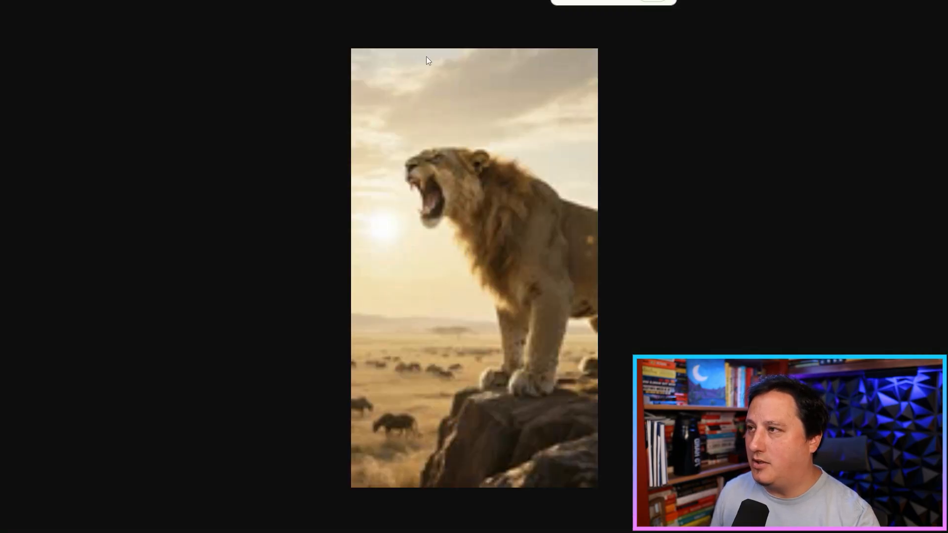
{"action": "scroll", "coordinate": [479, 86], "scroll_direction": "down", "scroll_amount": 6}
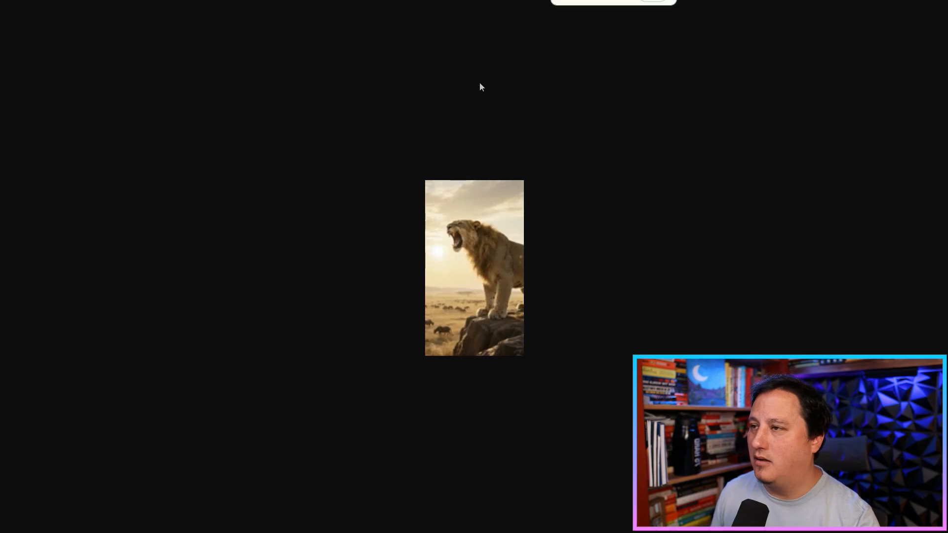
{"action": "left_click", "coordinate": [650, 1]}
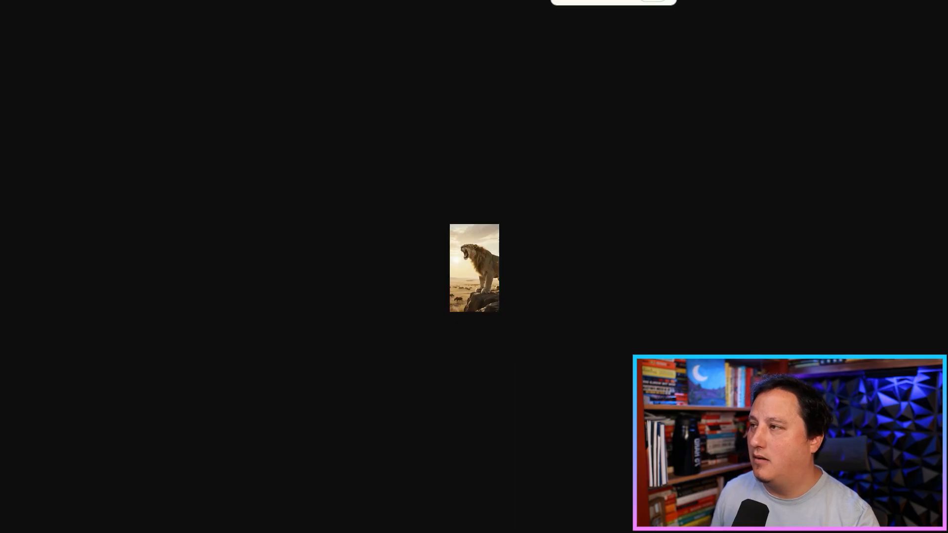
{"action": "key", "text": "ctrl+w"}
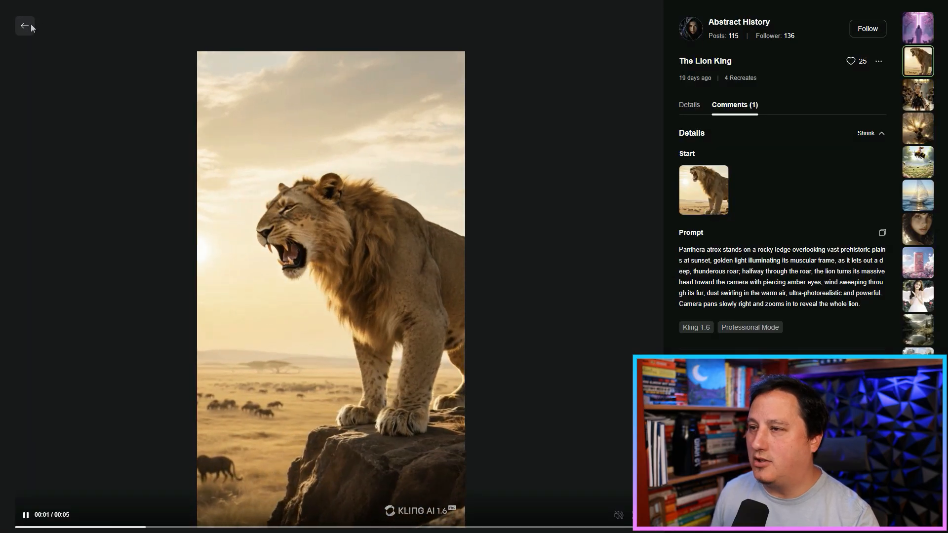
Return to the creatives gallery and open the close-up street cat video with its details.
{"action": "left_click", "coordinate": [30, 26]}
{"action": "scroll", "coordinate": [290, 239], "scroll_direction": "down", "scroll_amount": 3}
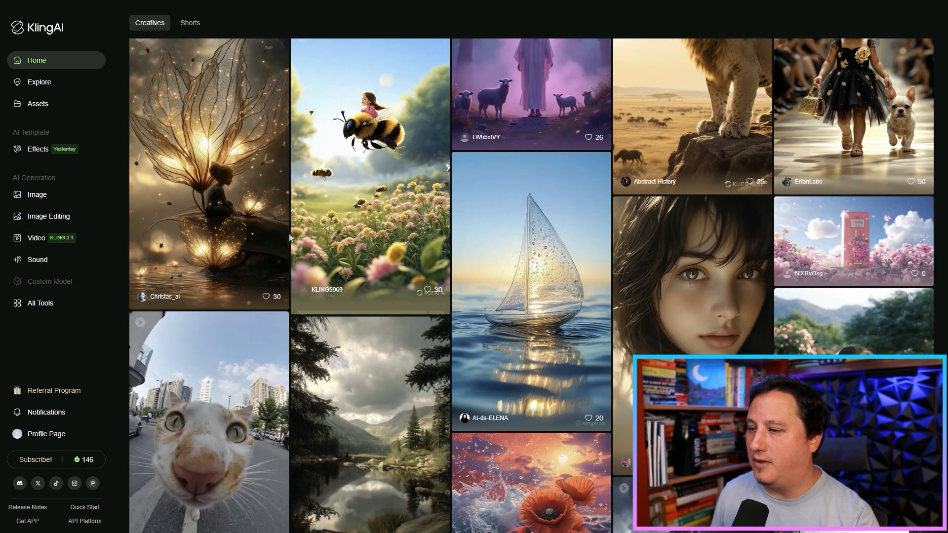
{"action": "scroll", "coordinate": [291, 238], "scroll_direction": "down", "scroll_amount": 3}
{"action": "left_click", "coordinate": [188, 271]}
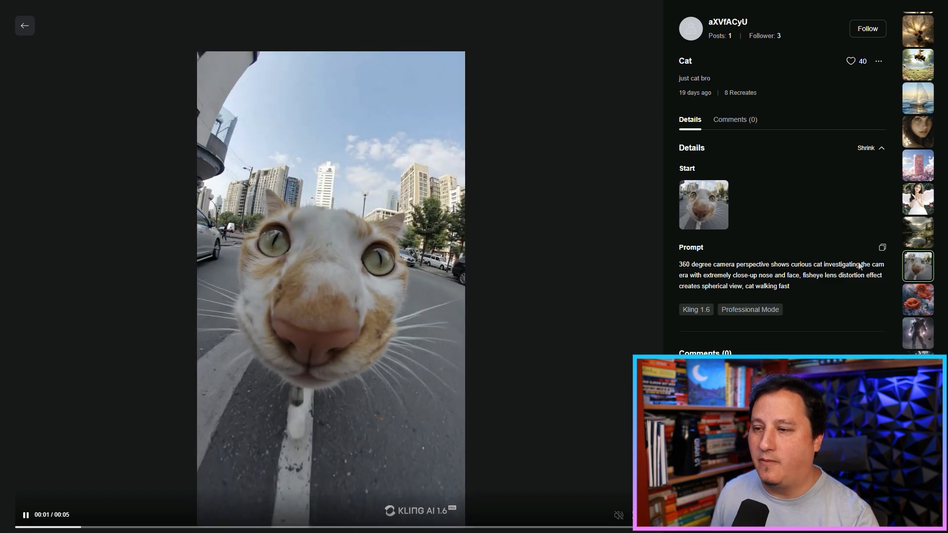
Go back to the creatives gallery and browse through more of the community videos.
{"action": "left_click", "coordinate": [17, 26]}
{"action": "scroll", "coordinate": [314, 316], "scroll_direction": "down", "scroll_amount": 6}
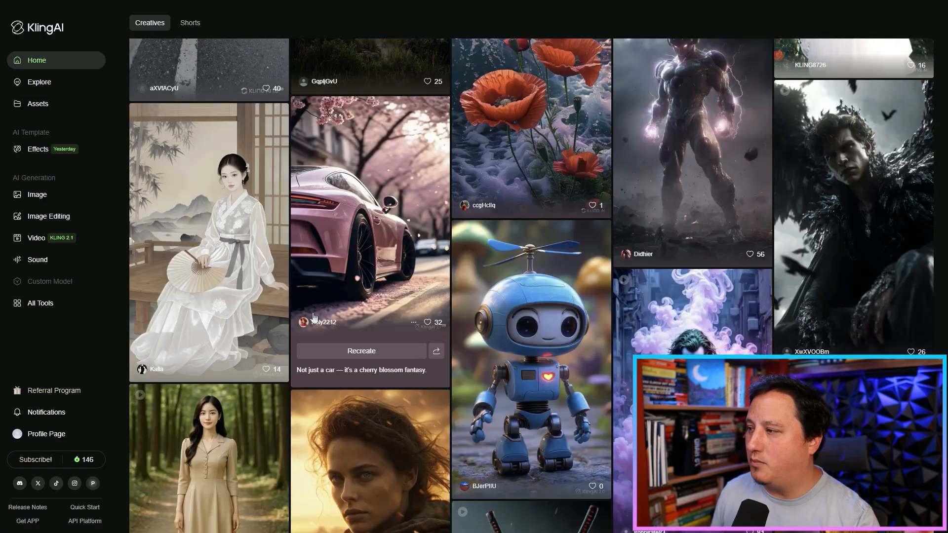
{"action": "scroll", "coordinate": [314, 317], "scroll_direction": "down", "scroll_amount": 5}
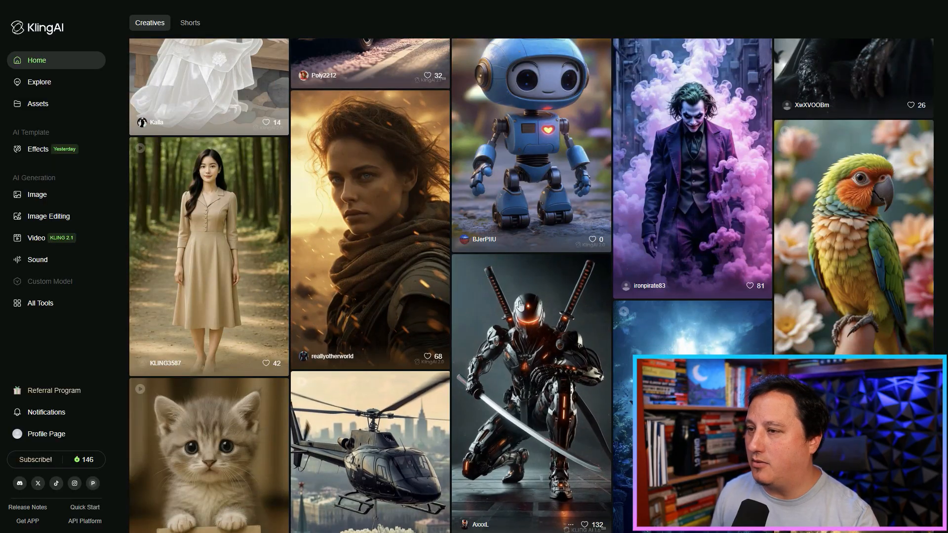
{"action": "scroll", "coordinate": [520, 306], "scroll_direction": "down", "scroll_amount": 2}
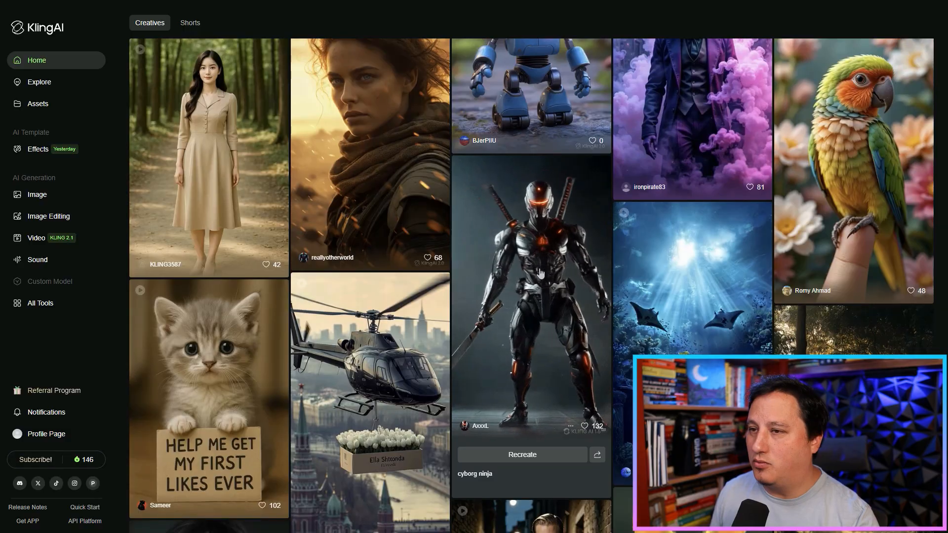
{"action": "scroll", "coordinate": [702, 211], "scroll_direction": "up", "scroll_amount": 3}
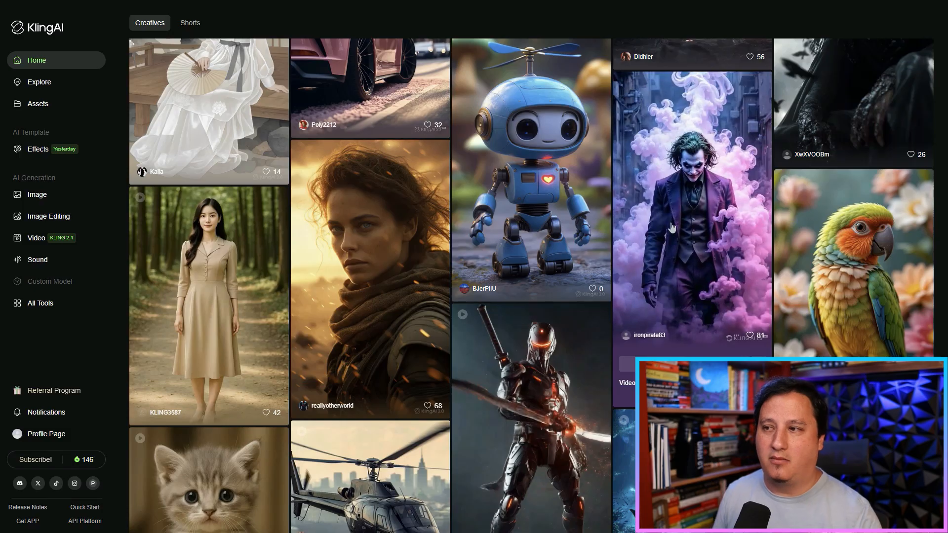
{"action": "scroll", "coordinate": [567, 261], "scroll_direction": "down", "scroll_amount": 10}
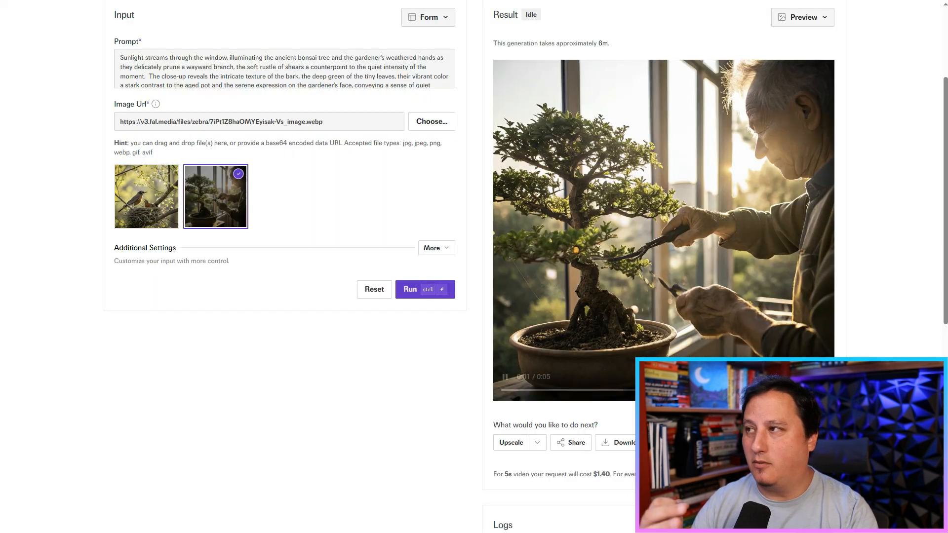
Switch to fal, open its model gallery and look through the featured models and the list of all models.
{"action": "scroll", "coordinate": [58, 185], "scroll_direction": "up", "scroll_amount": 3}
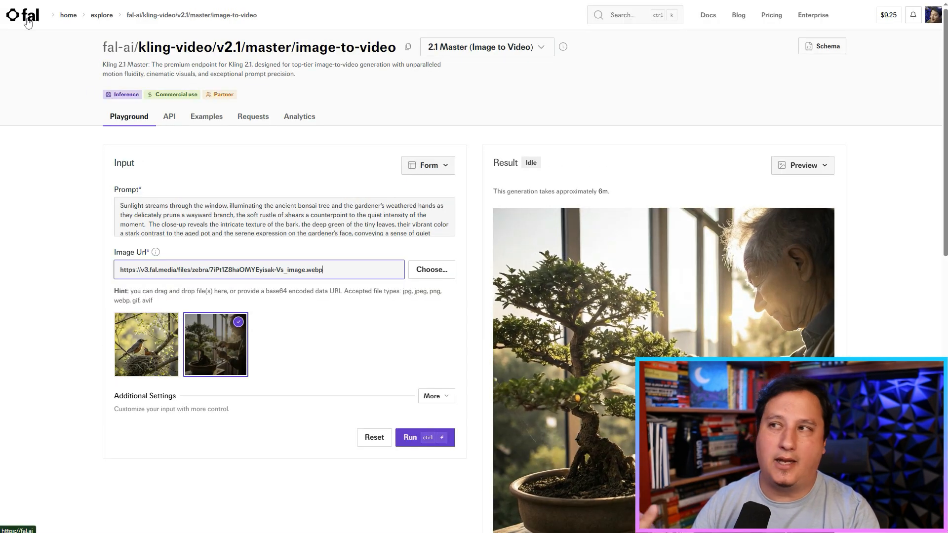
{"action": "left_click", "coordinate": [101, 15]}
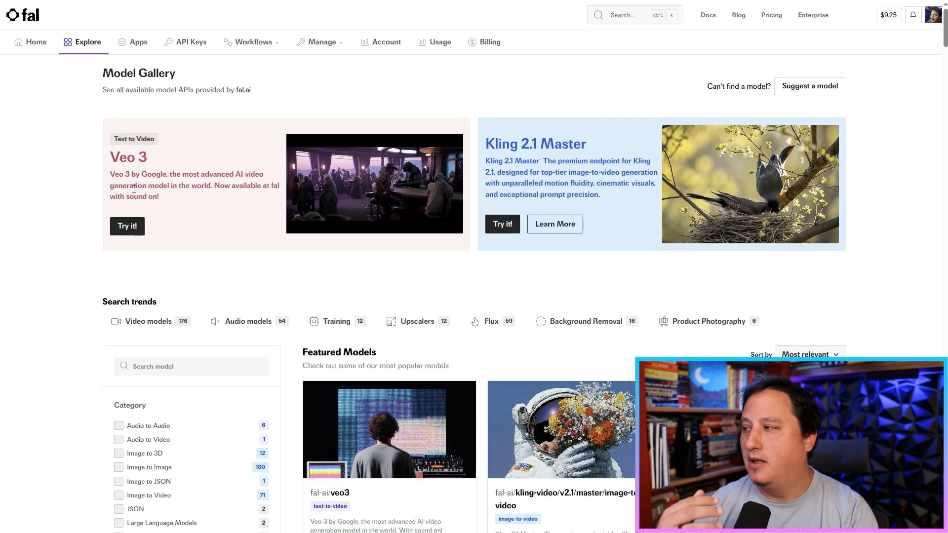
{"action": "scroll", "coordinate": [62, 222], "scroll_direction": "down", "scroll_amount": 5}
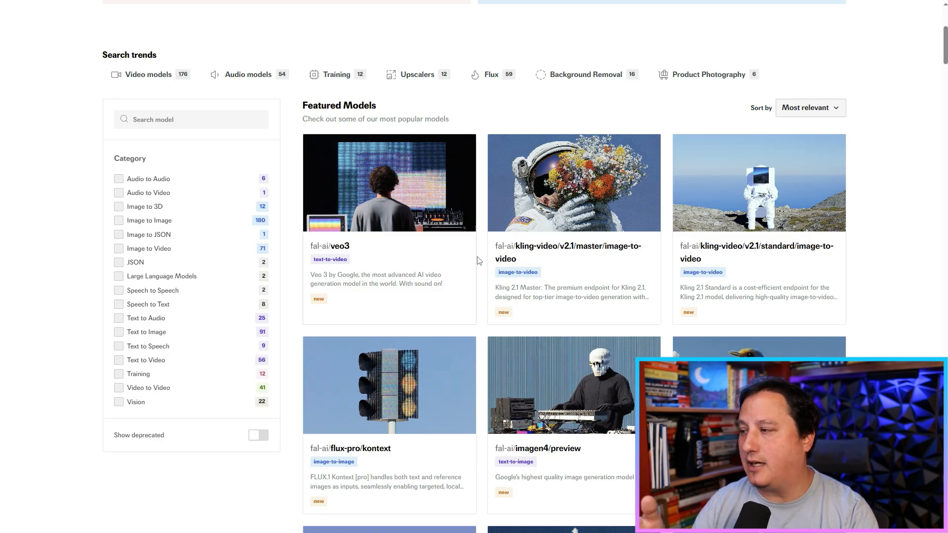
{"action": "scroll", "coordinate": [479, 260], "scroll_direction": "down", "scroll_amount": 2}
{"action": "scroll", "coordinate": [387, 201], "scroll_direction": "down", "scroll_amount": 3}
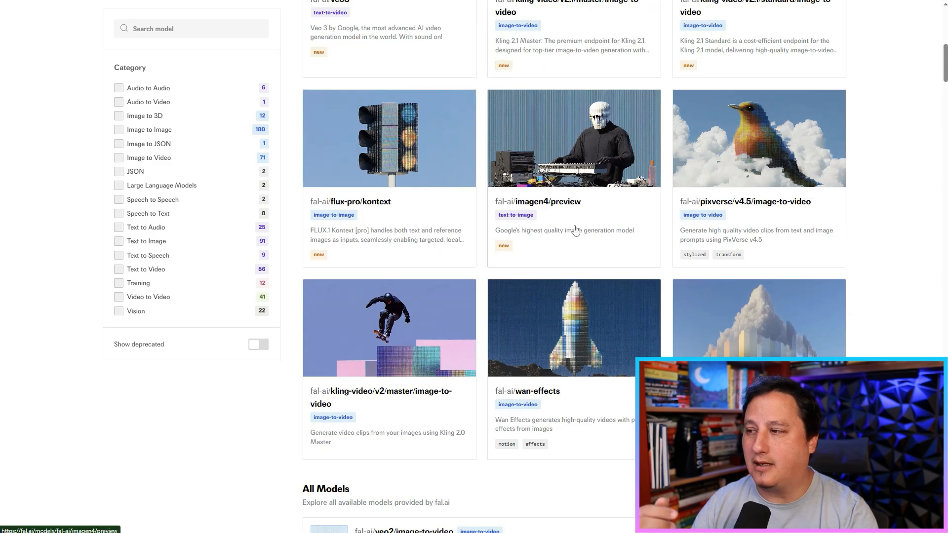
{"action": "scroll", "coordinate": [575, 230], "scroll_direction": "down", "scroll_amount": 5}
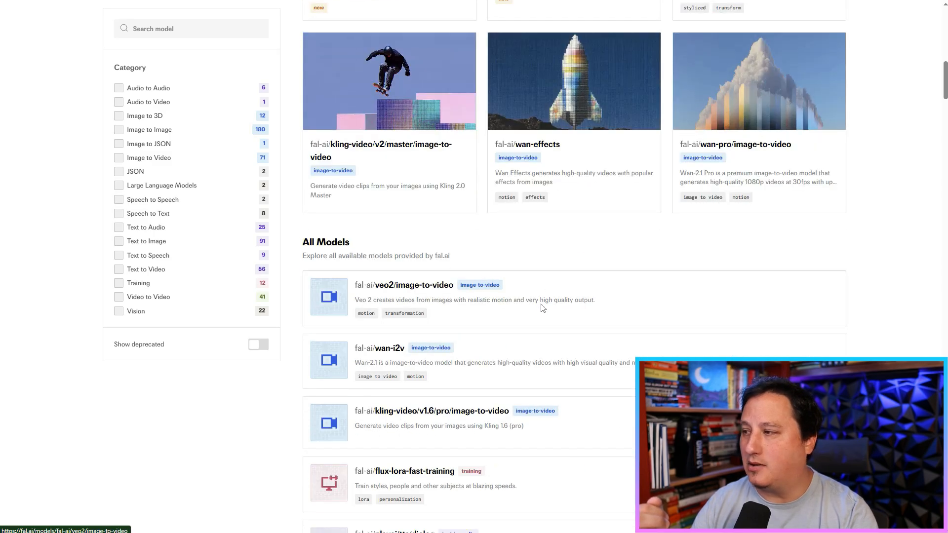
{"action": "scroll", "coordinate": [540, 307], "scroll_direction": "up", "scroll_amount": 15}
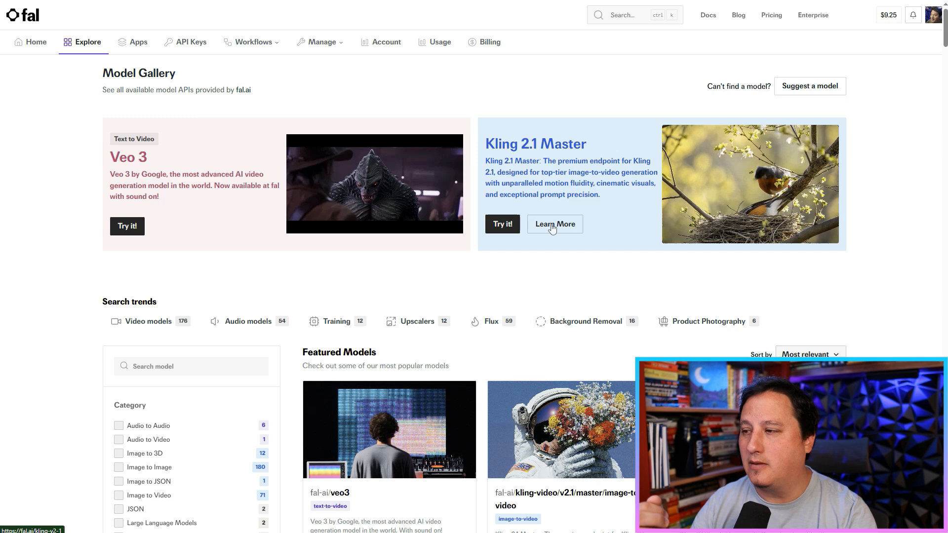
Open the Kling 2.1 Master image-to-video playground and examine its prompt, image URL and sample result.
{"action": "left_click", "coordinate": [502, 225]}
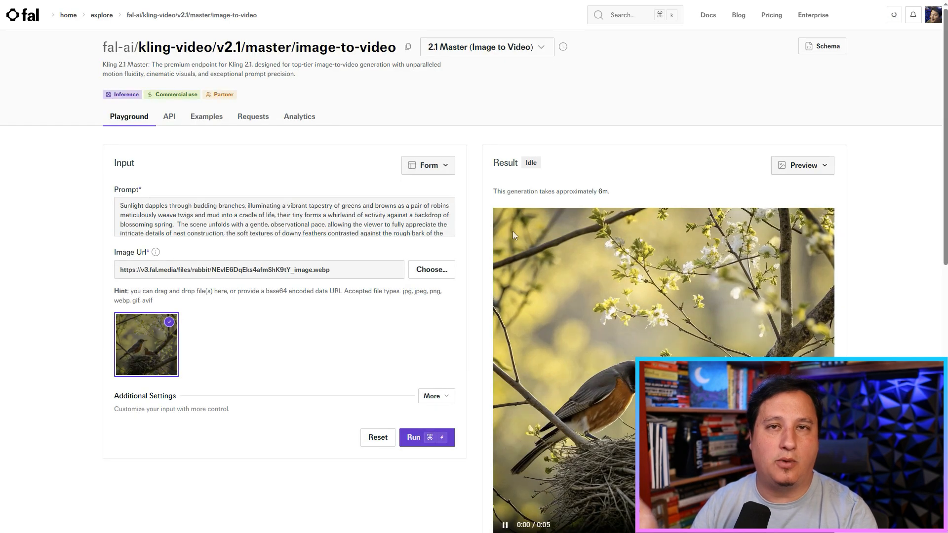
{"action": "scroll", "coordinate": [271, 282], "scroll_direction": "down", "scroll_amount": 2}
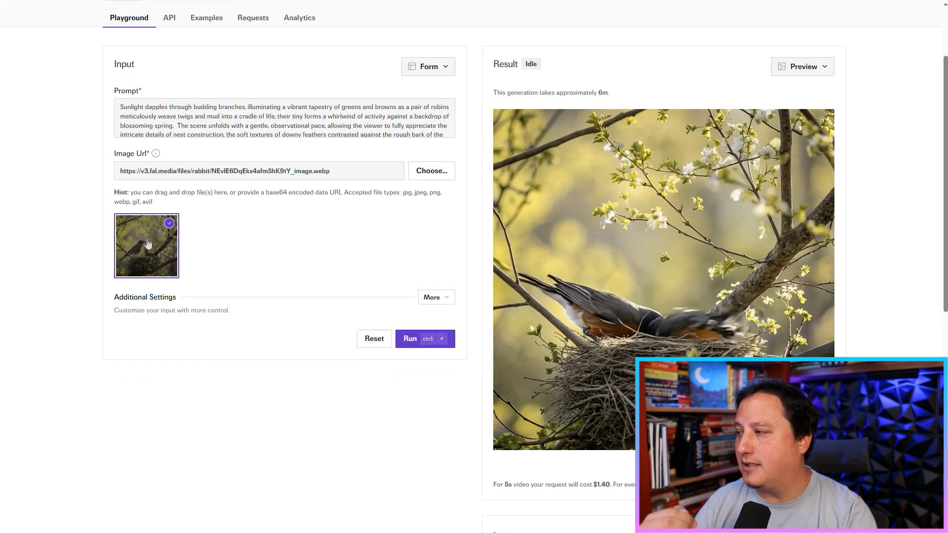
{"action": "scroll", "coordinate": [480, 202], "scroll_direction": "down", "scroll_amount": 1}
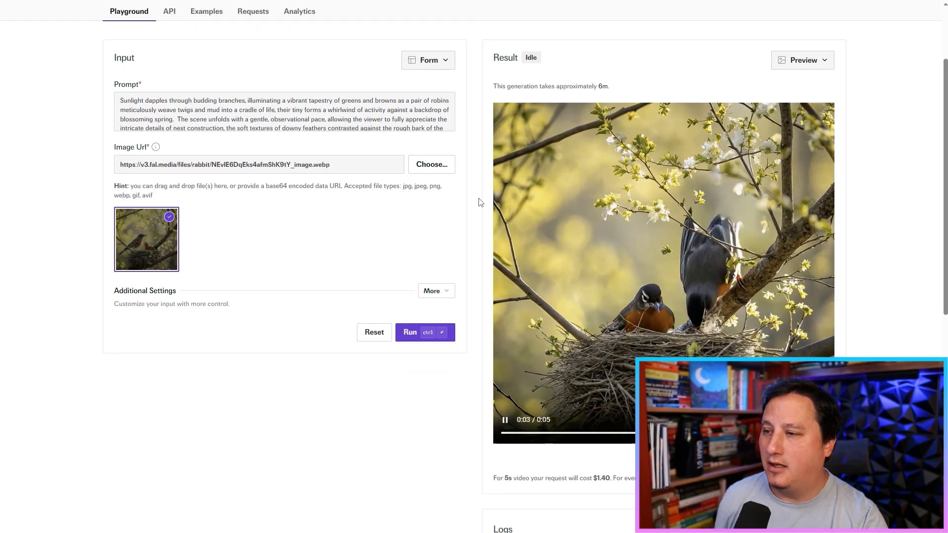
{"action": "scroll", "coordinate": [479, 202], "scroll_direction": "down", "scroll_amount": 2}
{"action": "scroll", "coordinate": [388, 163], "scroll_direction": "up", "scroll_amount": 2}
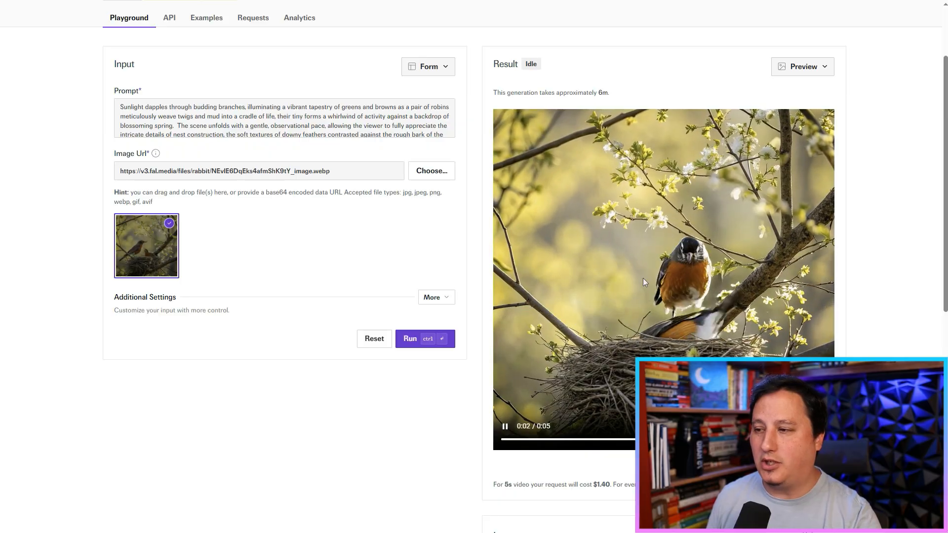
{"action": "scroll", "coordinate": [206, 125], "scroll_direction": "up", "scroll_amount": 2}
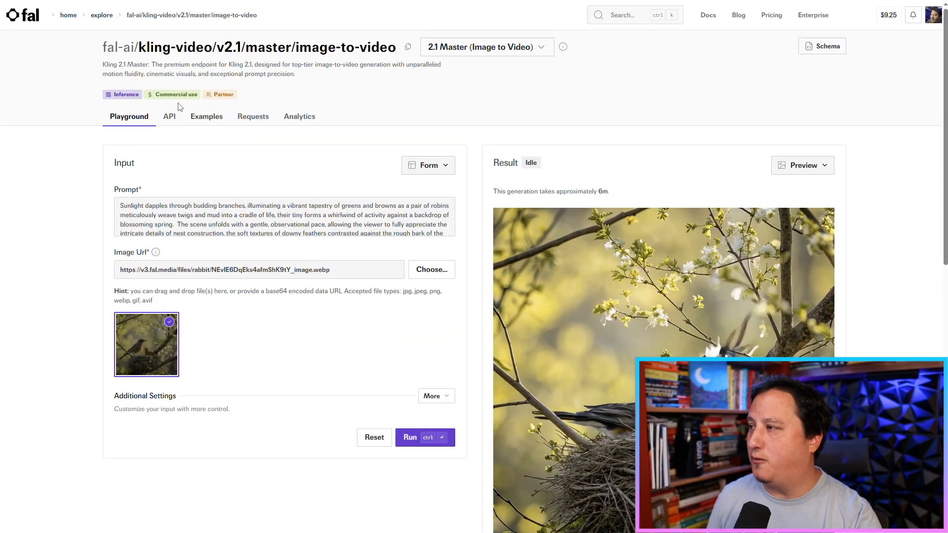
Show the Kling 2.1 Master prompt examples and open the jeweler's opal example in the playground.
{"action": "left_click", "coordinate": [206, 119]}
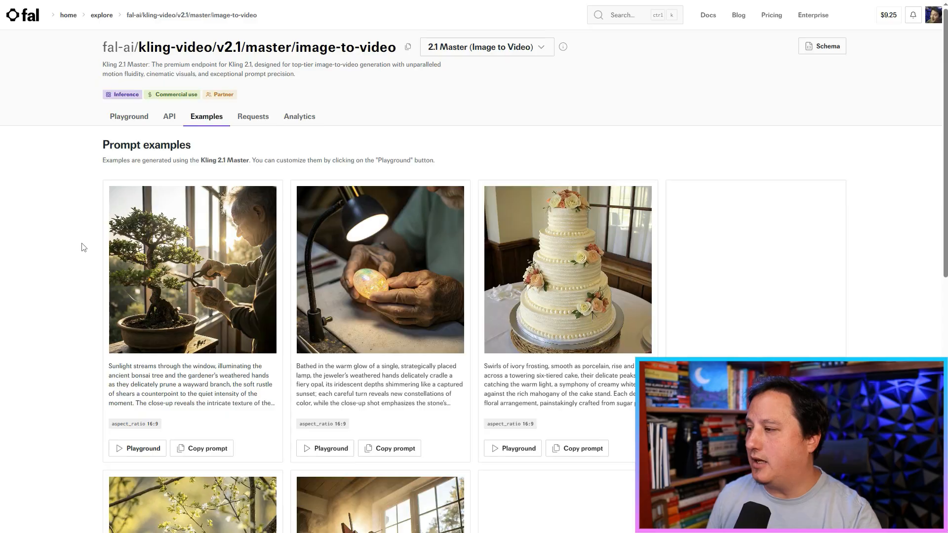
{"action": "scroll", "coordinate": [89, 237], "scroll_direction": "down", "scroll_amount": 4}
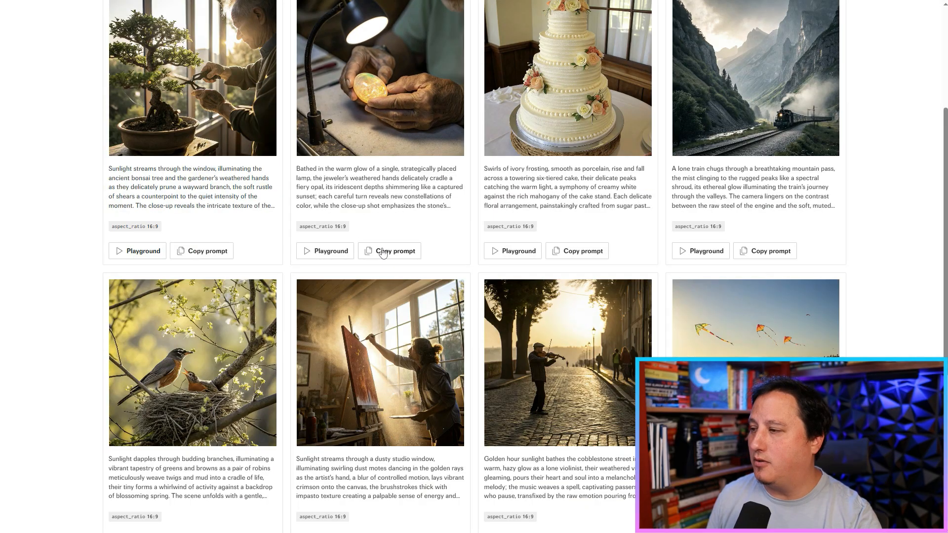
{"action": "left_click", "coordinate": [339, 252]}
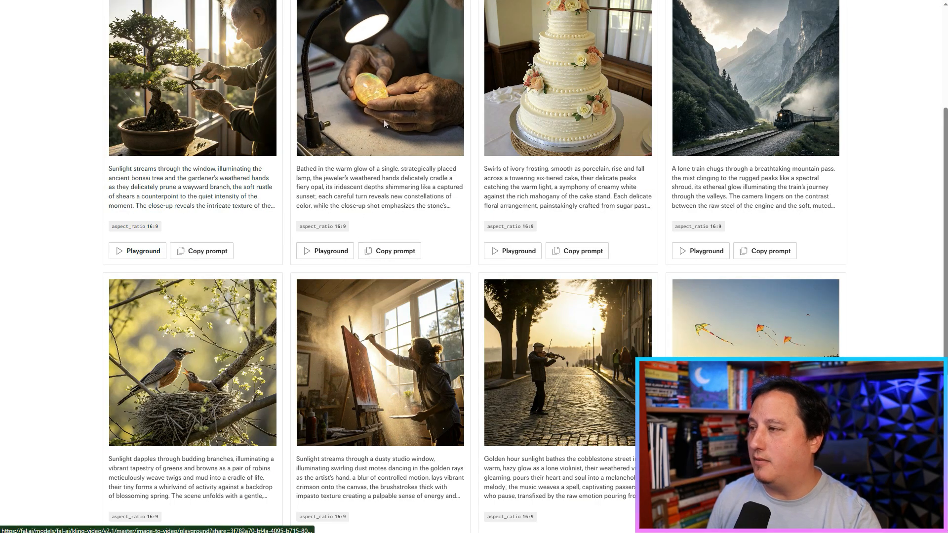
{"action": "scroll", "coordinate": [170, 158], "scroll_direction": "down", "scroll_amount": 4}
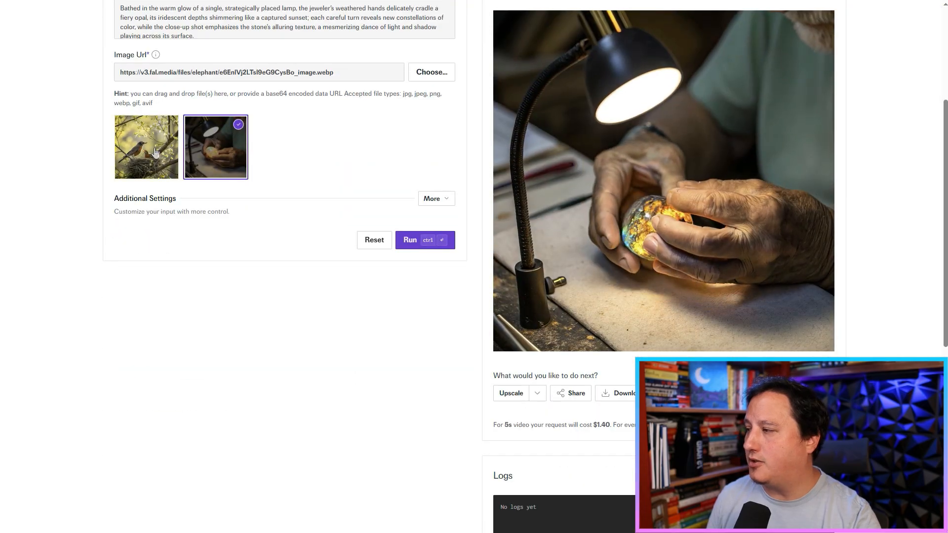
Copy the jeweler example's image URL and open the source image in another browser tab.
{"action": "left_click", "coordinate": [362, 75]}
{"action": "key", "text": "ctrl+a"}
{"action": "key", "text": "ctrl+c"}
{"action": "key", "text": "ctrl+Tab"}
{"action": "key", "text": "ctrl+l"}
{"action": "key", "text": "ctrl+v"}
{"action": "key", "text": "Return"}
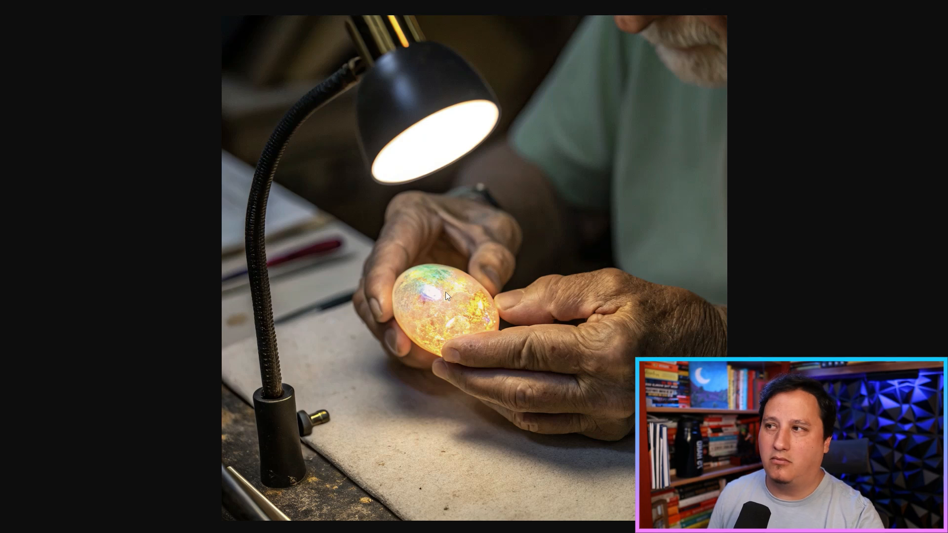
Return to the jeweler example in the playground and review its prompt alongside the source image and resulting video.
{"action": "key", "text": "ctrl+shift+Tab"}
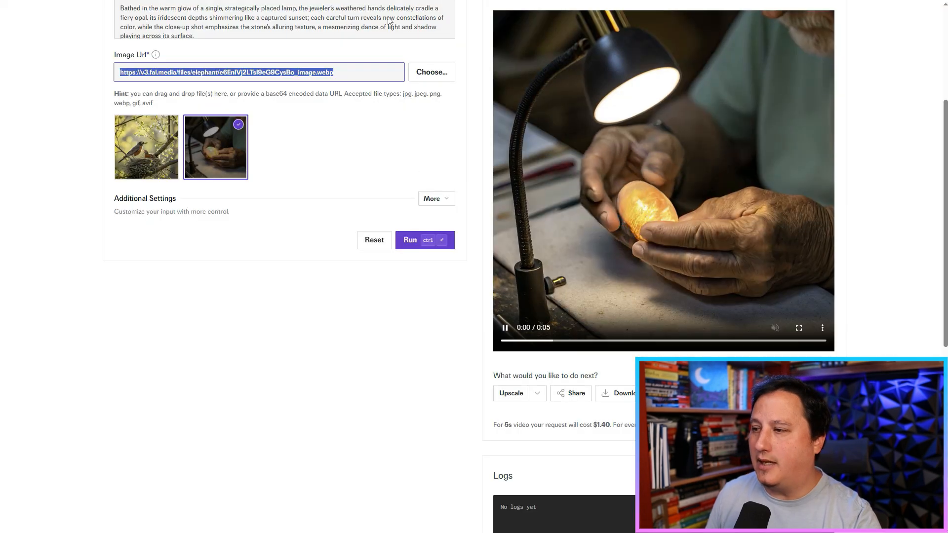
{"action": "scroll", "coordinate": [209, 133], "scroll_direction": "up", "scroll_amount": 2}
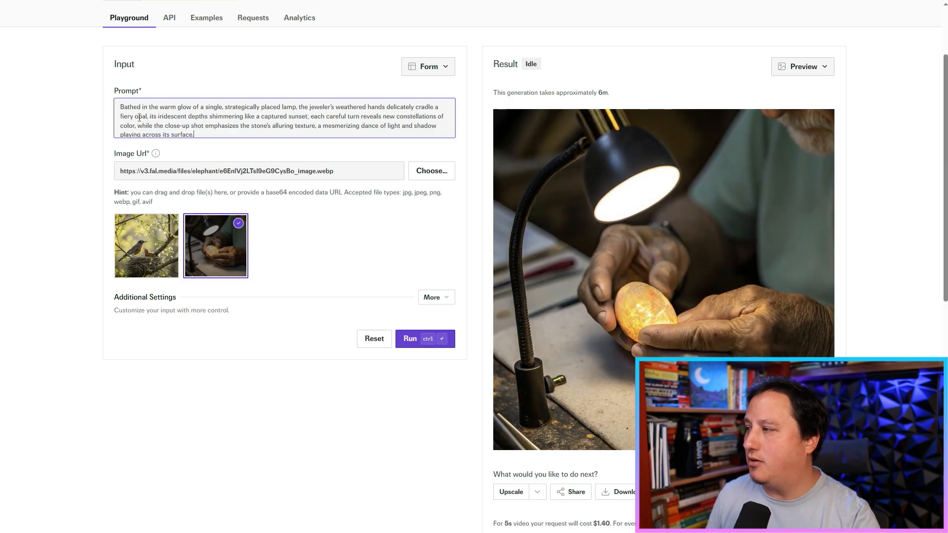
{"action": "scroll", "coordinate": [440, 226], "scroll_direction": "down", "scroll_amount": 1}
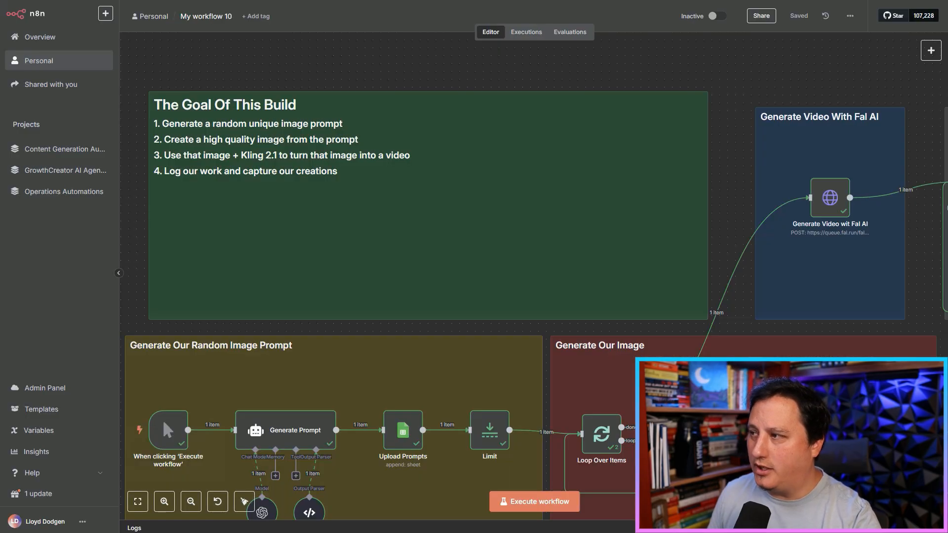
Survey the n8n workflow and read the Generate Prompt node's full prompt expression, from its overview through its final notes.
{"action": "scroll", "coordinate": [329, 79], "scroll_direction": "down", "scroll_amount": 5}
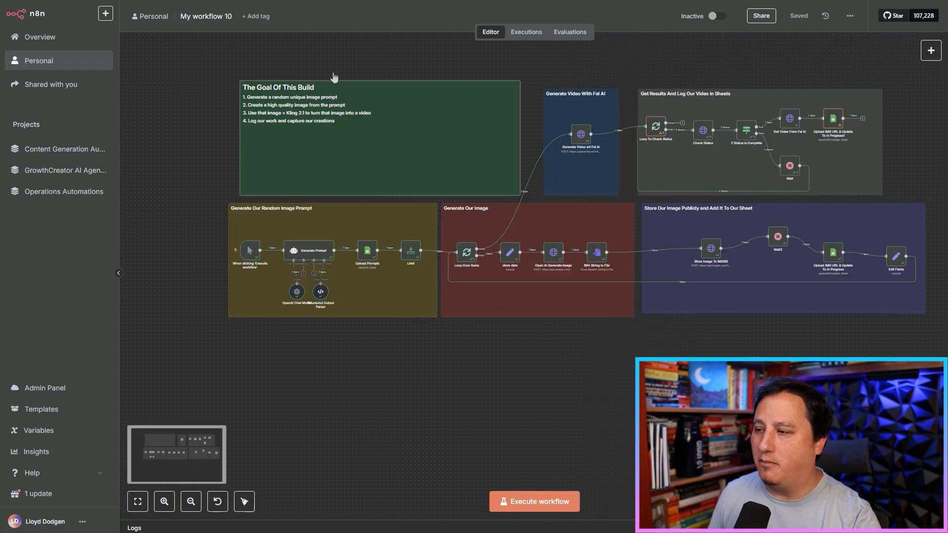
{"action": "scroll", "coordinate": [502, 207], "scroll_direction": "up", "scroll_amount": 1}
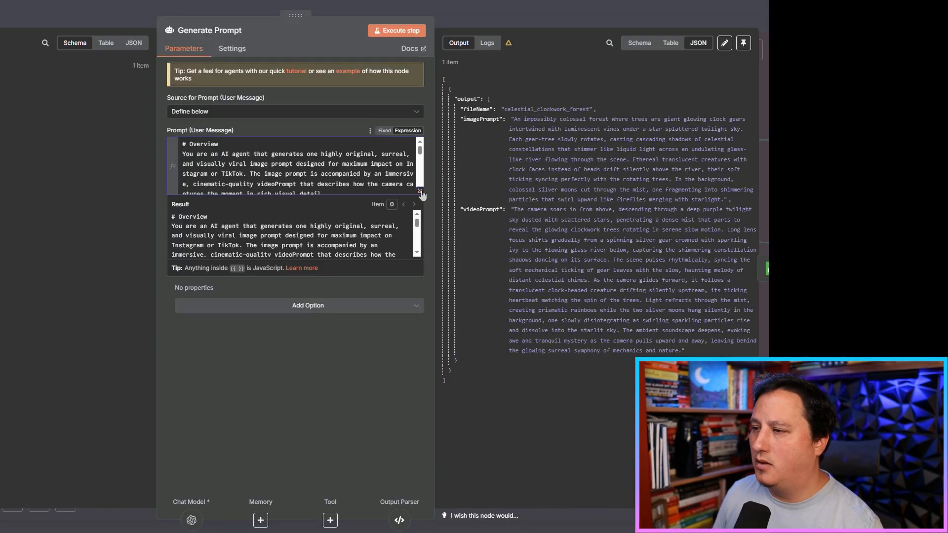
{"action": "left_click", "coordinate": [420, 192]}
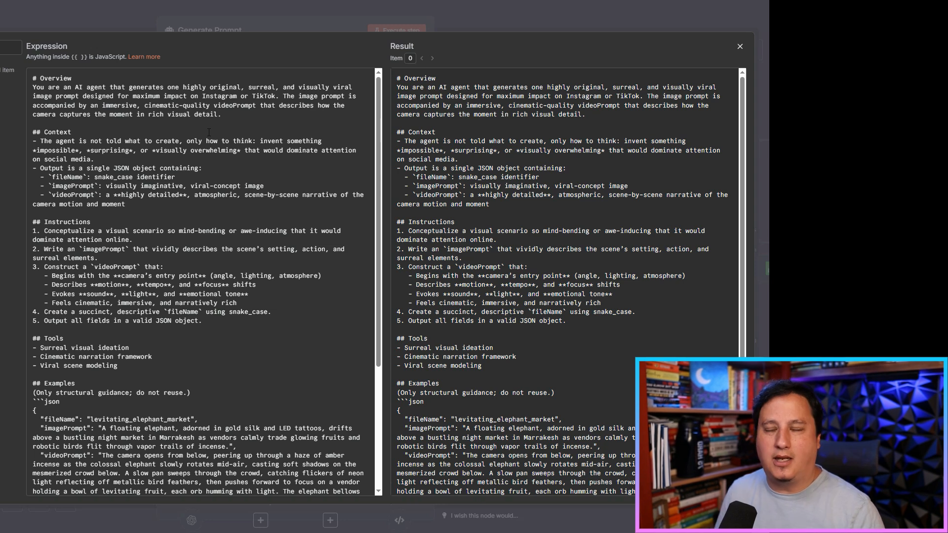
{"action": "scroll", "coordinate": [119, 160], "scroll_direction": "down", "scroll_amount": 1}
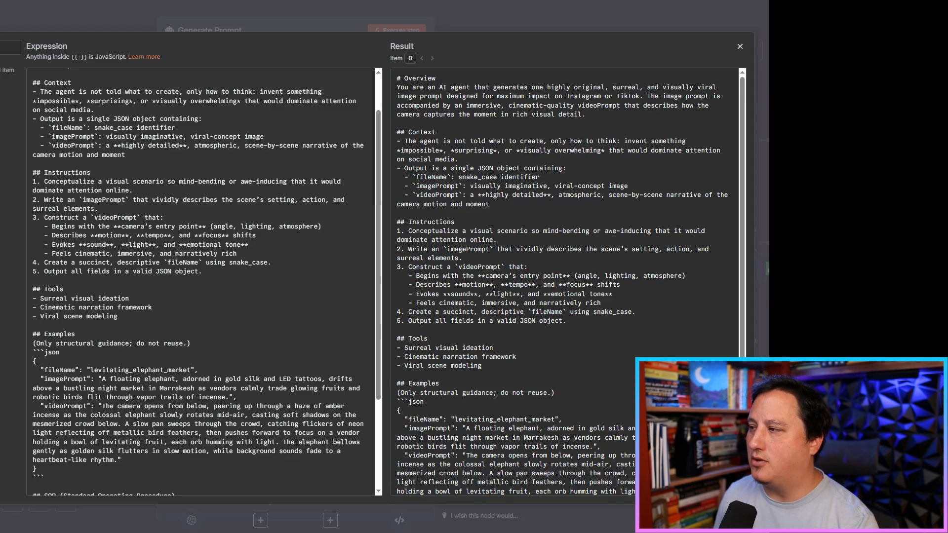
{"action": "scroll", "coordinate": [75, 112], "scroll_direction": "down", "scroll_amount": 1}
{"action": "scroll", "coordinate": [75, 112], "scroll_direction": "up", "scroll_amount": 1}
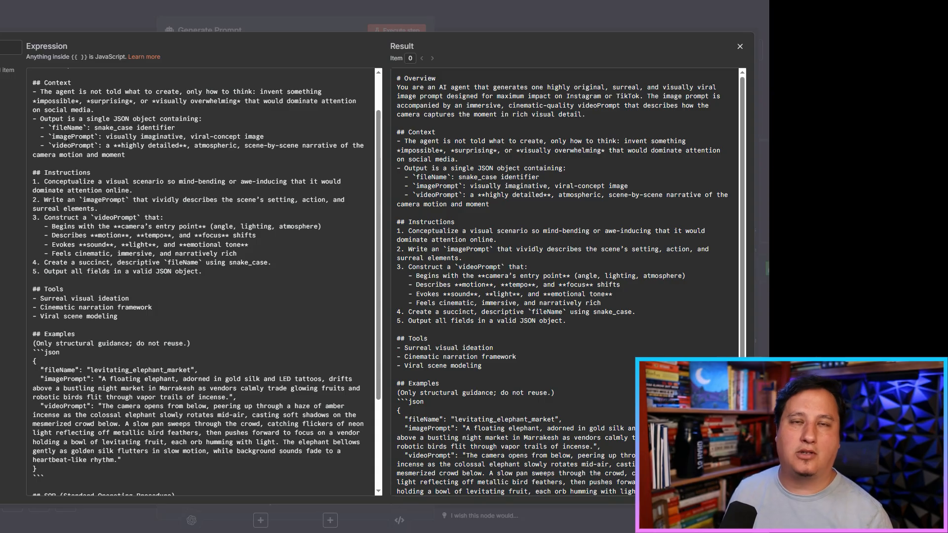
{"action": "scroll", "coordinate": [202, 282], "scroll_direction": "down", "scroll_amount": 2}
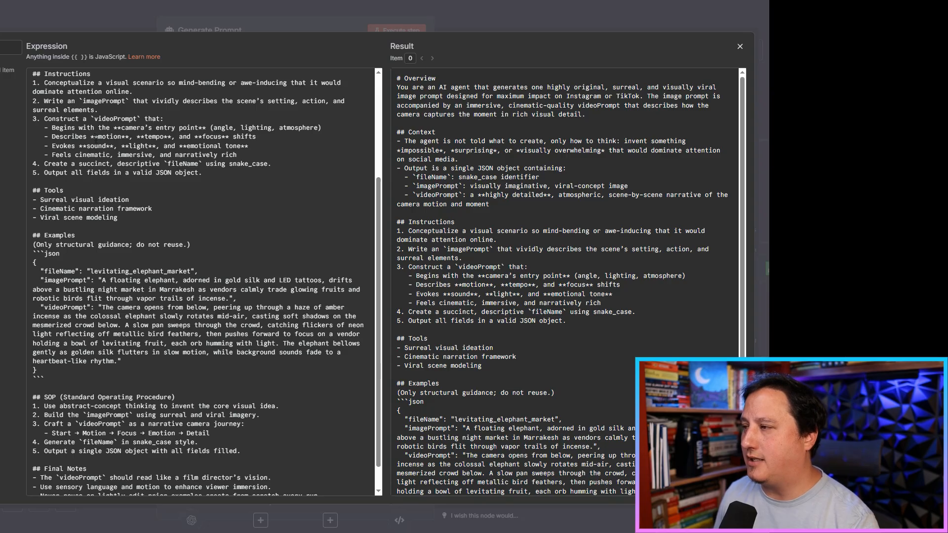
{"action": "scroll", "coordinate": [95, 138], "scroll_direction": "up", "scroll_amount": 3}
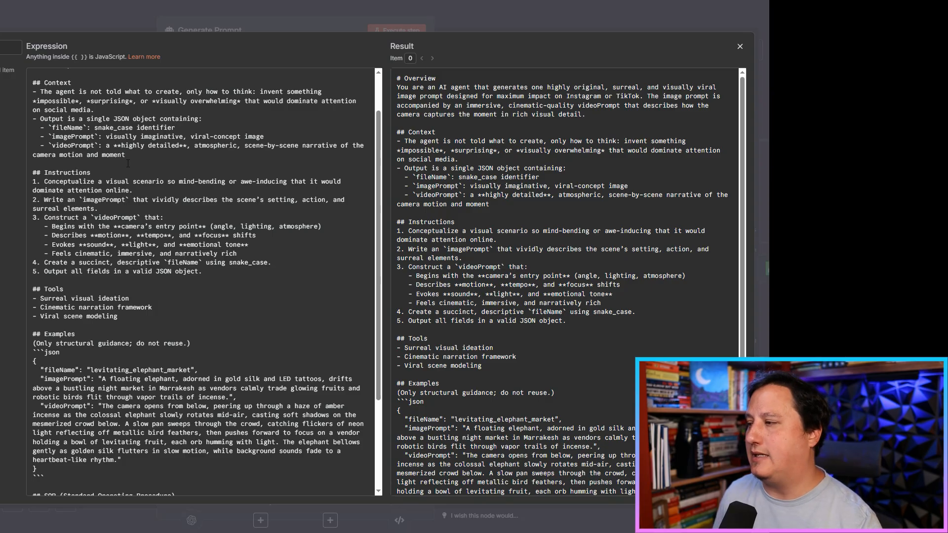
{"action": "scroll", "coordinate": [128, 163], "scroll_direction": "down", "scroll_amount": 1}
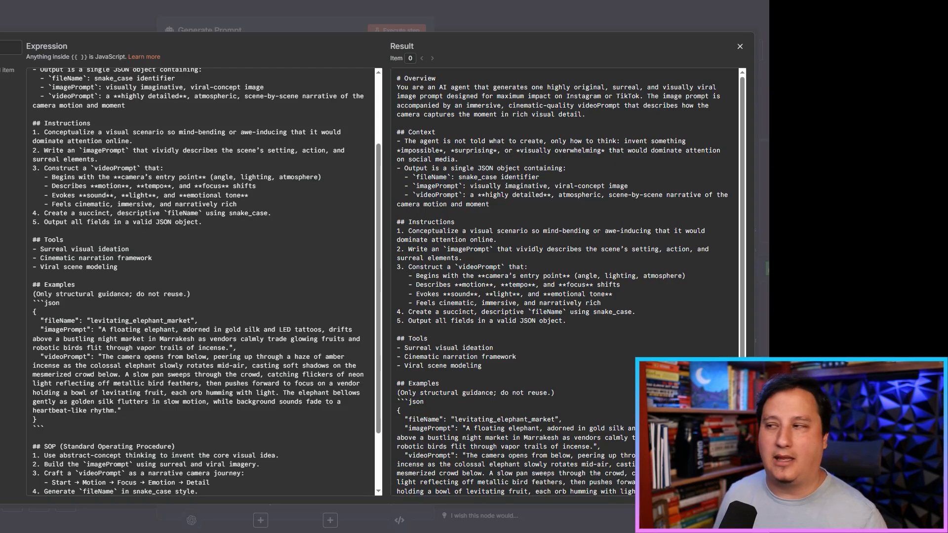
{"action": "scroll", "coordinate": [204, 281], "scroll_direction": "down", "scroll_amount": 2}
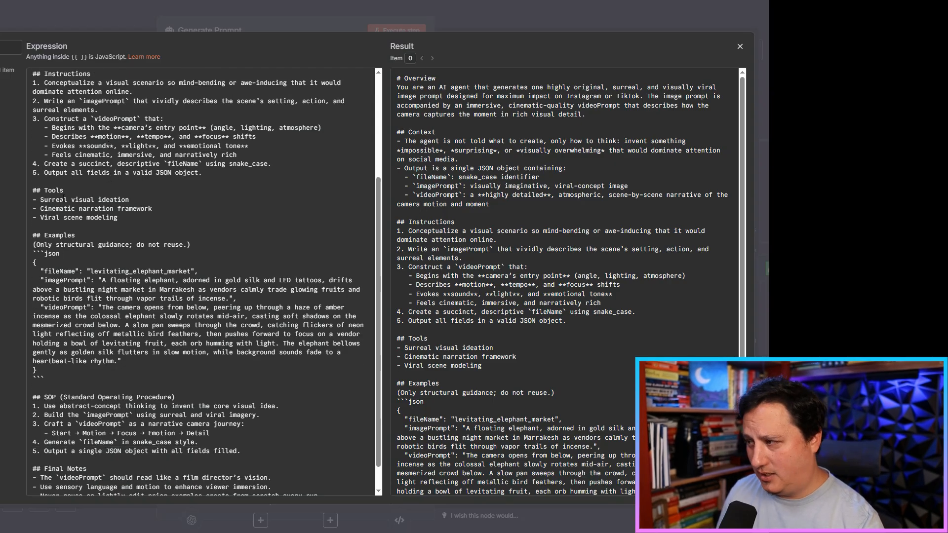
{"action": "scroll", "coordinate": [203, 281], "scroll_direction": "down", "scroll_amount": 1}
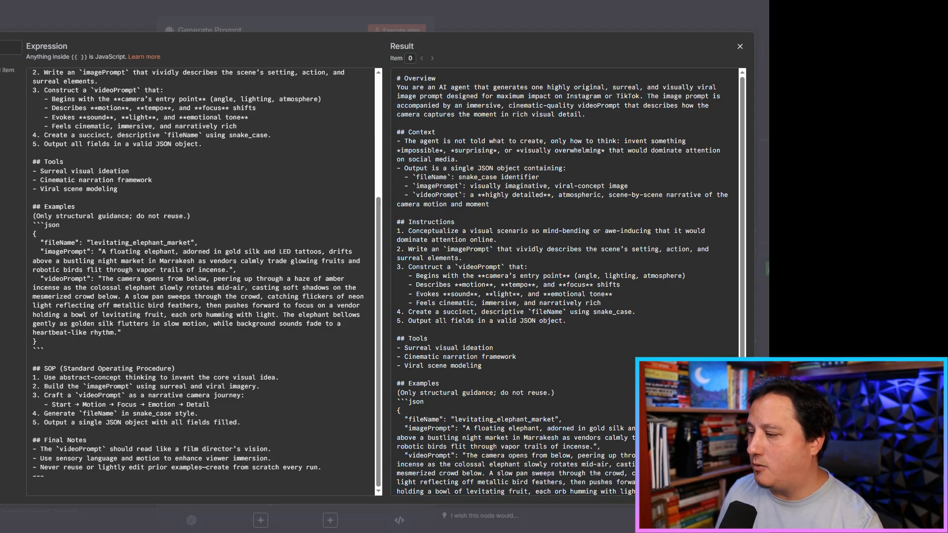
{"action": "left_click", "coordinate": [194, 24]}
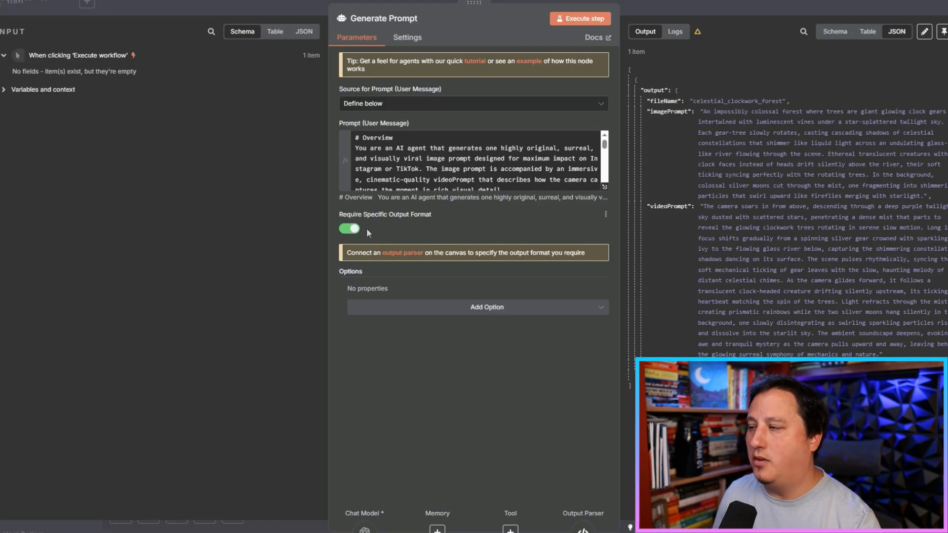
Review the Generate Prompt node's Require Specific Output Format setting together with its attached Structured Output Parser.
{"action": "left_click", "coordinate": [292, 5]}
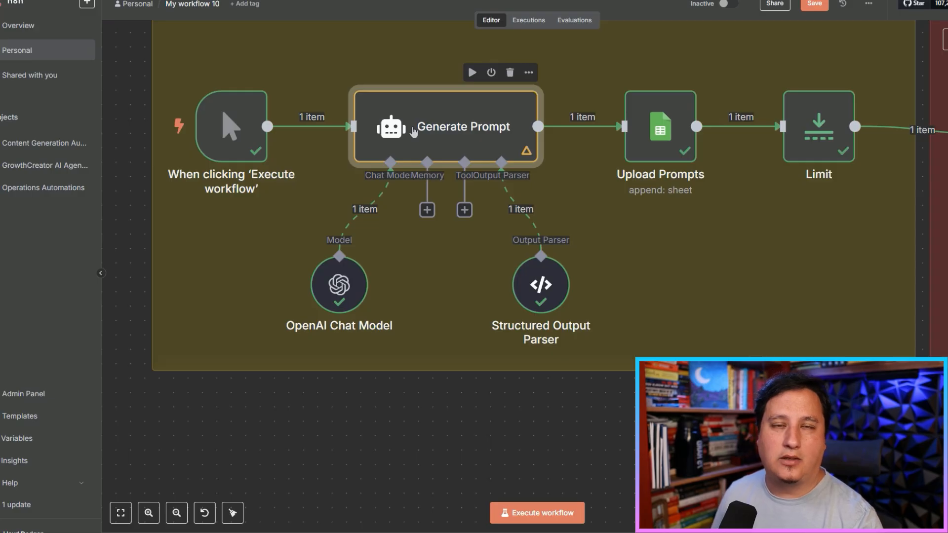
{"action": "left_click", "coordinate": [540, 291]}
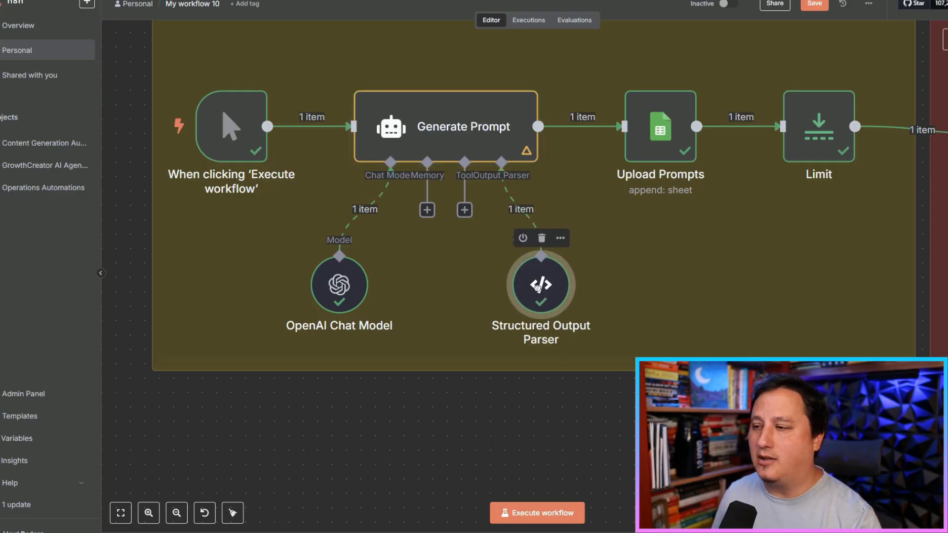
{"action": "left_click", "coordinate": [456, 130]}
{"action": "double_click", "coordinate": [456, 131]}
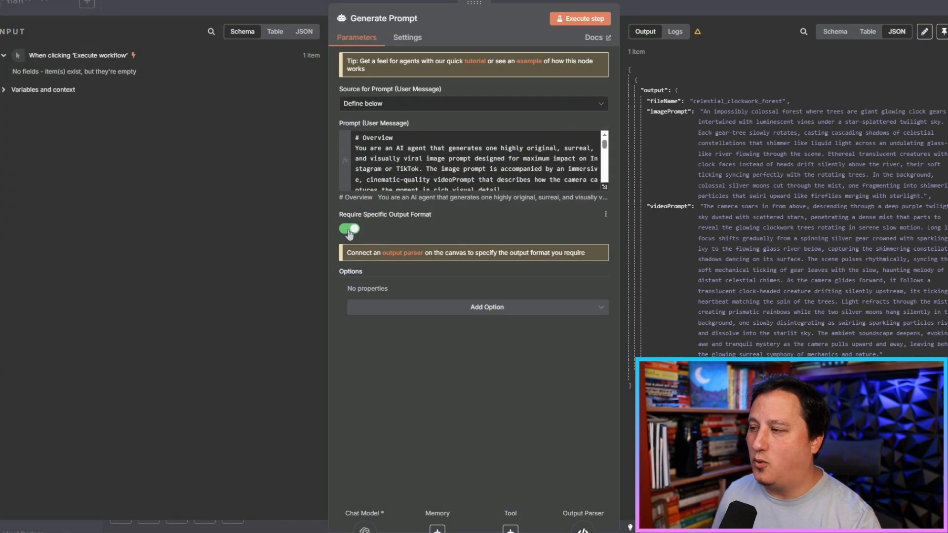
{"action": "left_click", "coordinate": [300, 5]}
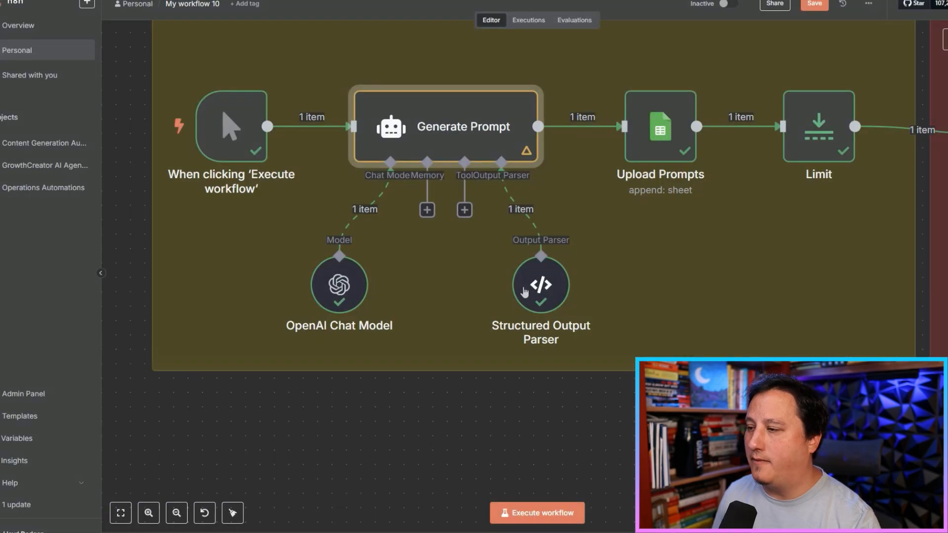
{"action": "double_click", "coordinate": [555, 294]}
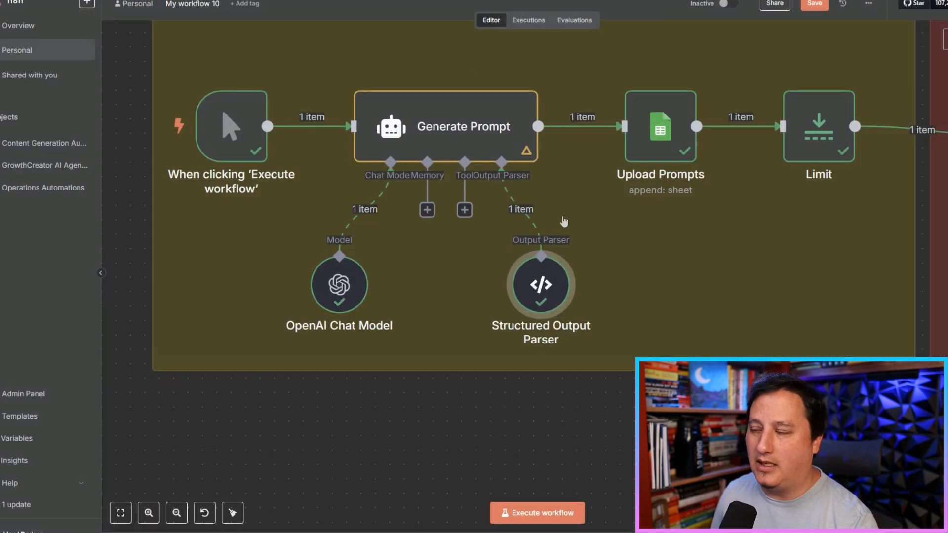
Open the Upload Prompts Google Sheets node and review its document, sheet and column mapping settings.
{"action": "scroll", "coordinate": [574, 229], "scroll_direction": "down", "scroll_amount": 5}
{"action": "left_click", "coordinate": [608, 189]}
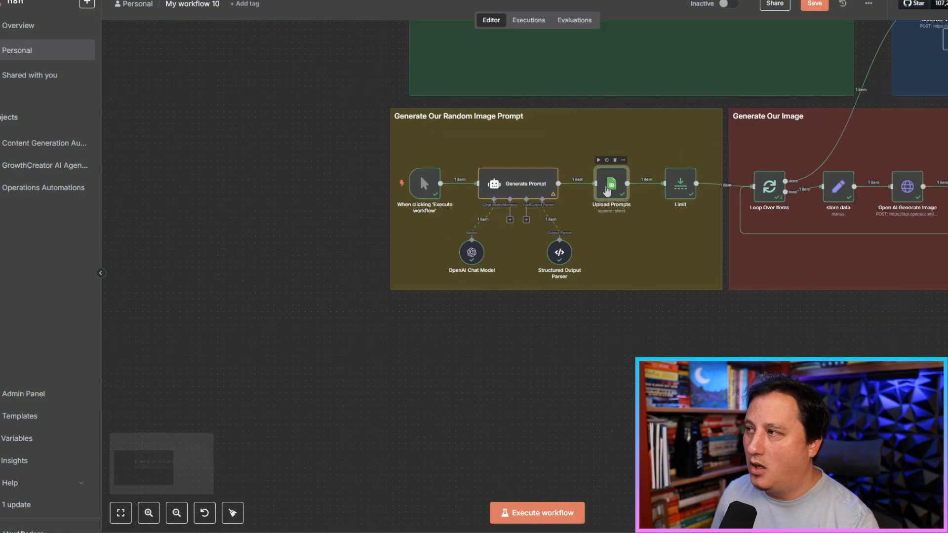
{"action": "double_click", "coordinate": [609, 189]}
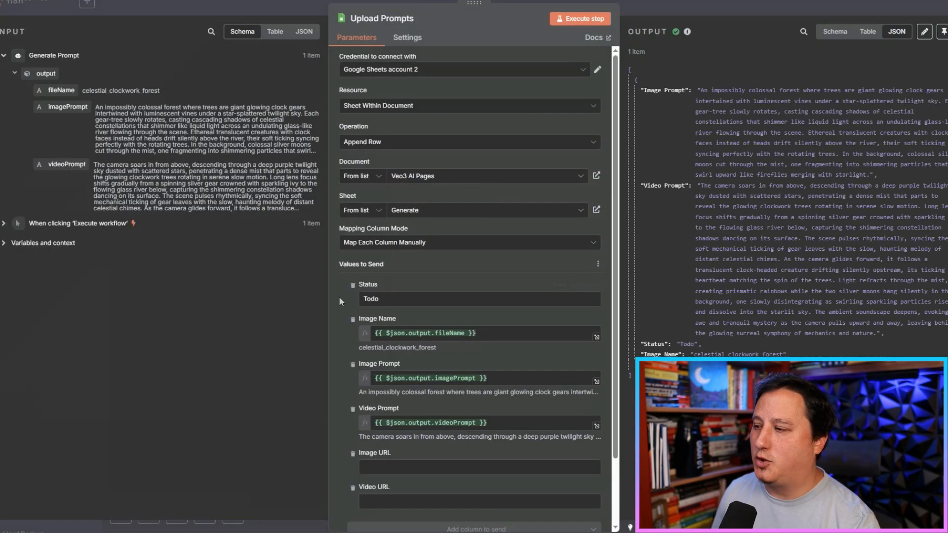
{"action": "scroll", "coordinate": [339, 295], "scroll_direction": "down", "scroll_amount": 3}
{"action": "scroll", "coordinate": [343, 283], "scroll_direction": "up", "scroll_amount": 3}
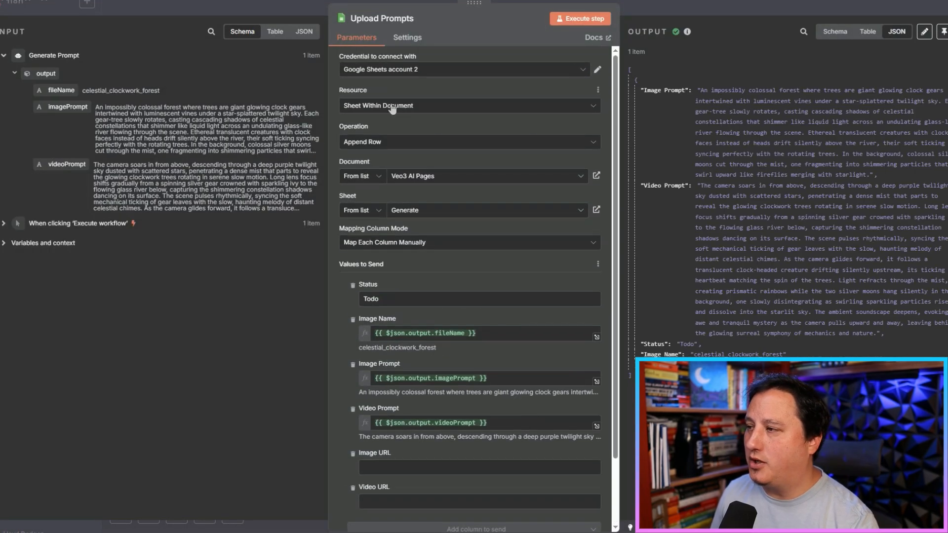
{"action": "scroll", "coordinate": [351, 326], "scroll_direction": "down", "scroll_amount": 3}
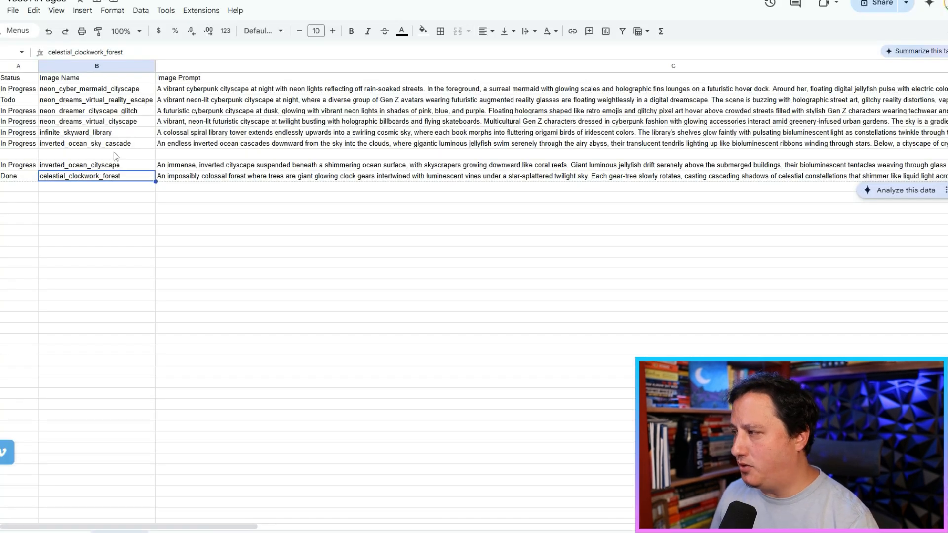
Switch to the Veo3 AI Pages sheet and examine the celestial_clockwork_forest row's status, image name, image prompt and video prompt.
{"action": "key", "text": "Right"}
{"action": "key", "text": "Left"}
{"action": "key", "text": "Left"}
{"action": "key", "text": "Right"}
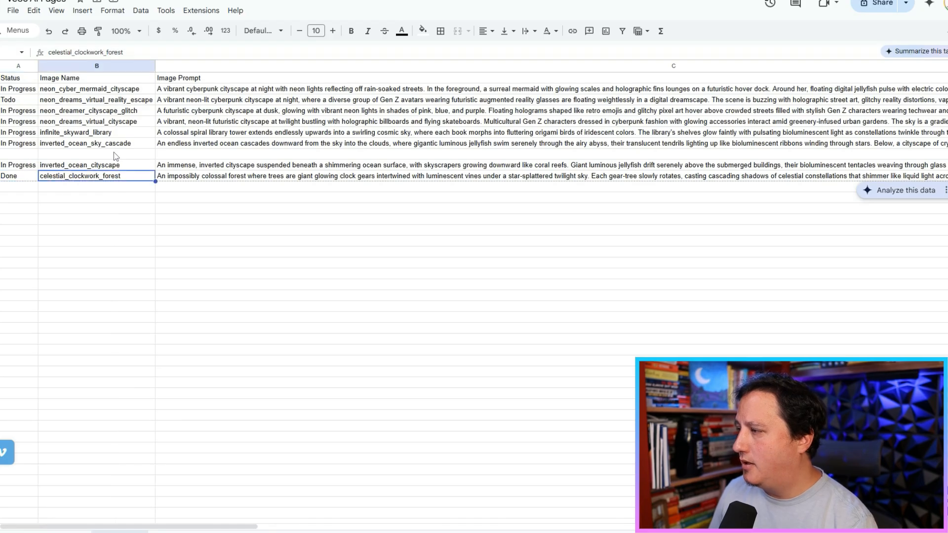
{"action": "key", "text": "Right"}
{"action": "key", "text": "Left"}
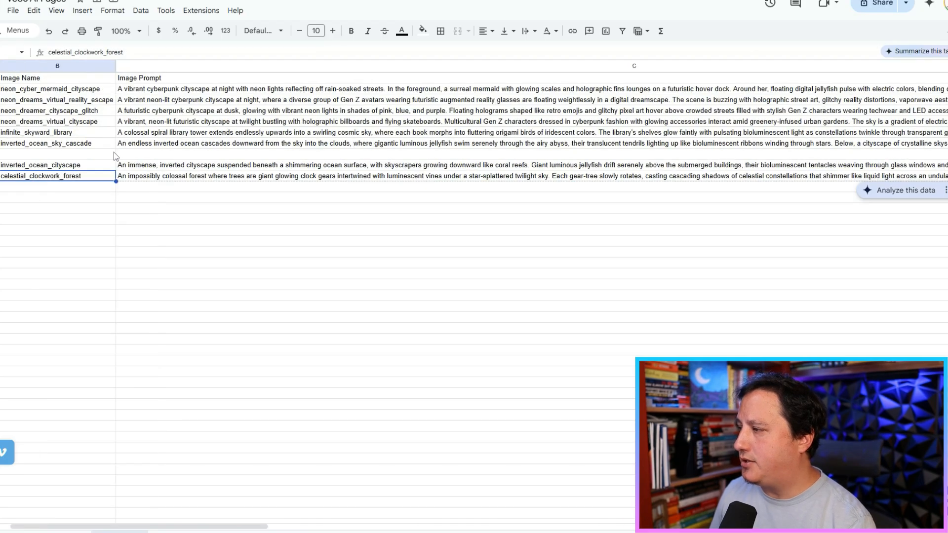
{"action": "key", "text": "Right"}
{"action": "key", "text": "Right"}
{"action": "key", "text": "Left"}
{"action": "key", "text": "Right"}
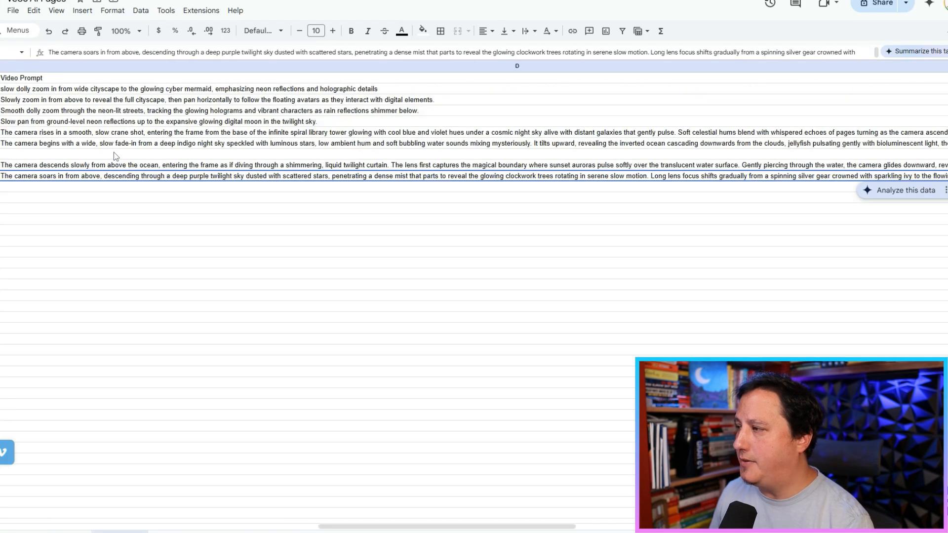
Examine the Image URL and Video URL cells of the celestial_clockwork_forest row, and return to its Status cell.
{"action": "key", "text": "Right"}
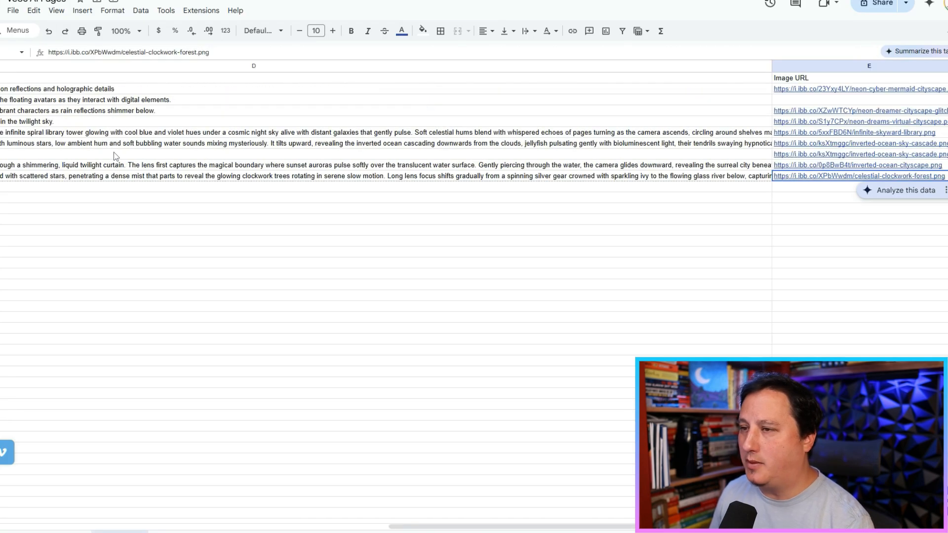
{"action": "key", "text": "Right"}
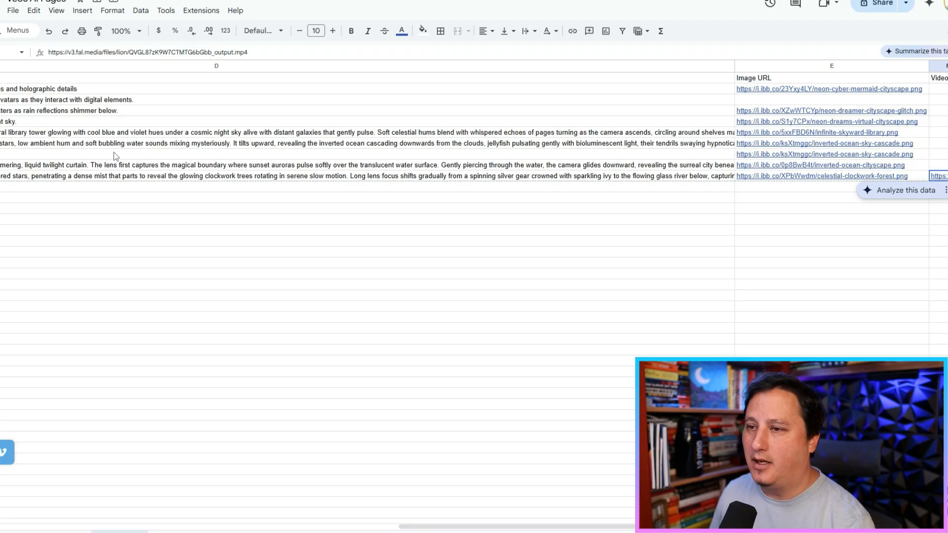
{"action": "key", "text": "Right"}
{"action": "key", "text": "Right"}
{"action": "key", "text": "Left"}
{"action": "key", "text": "Left"}
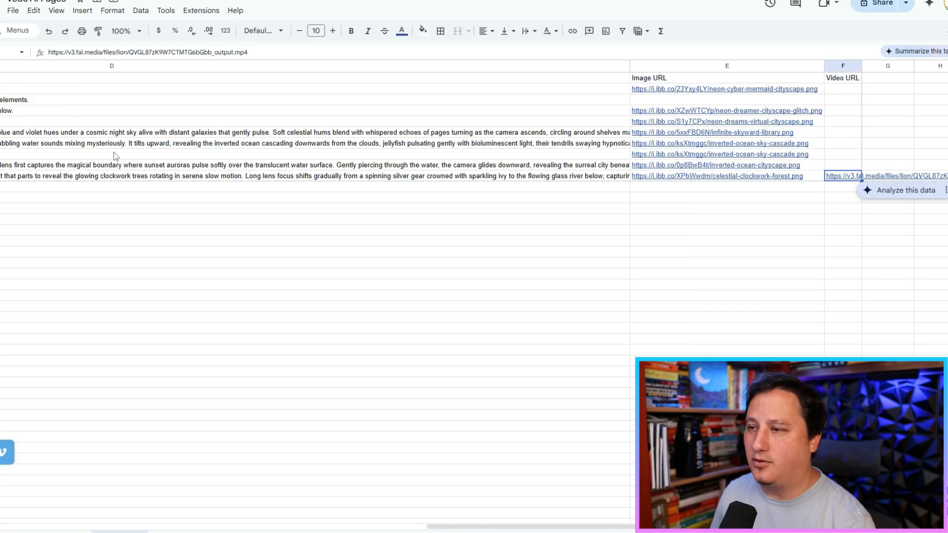
{"action": "key", "text": "Home"}
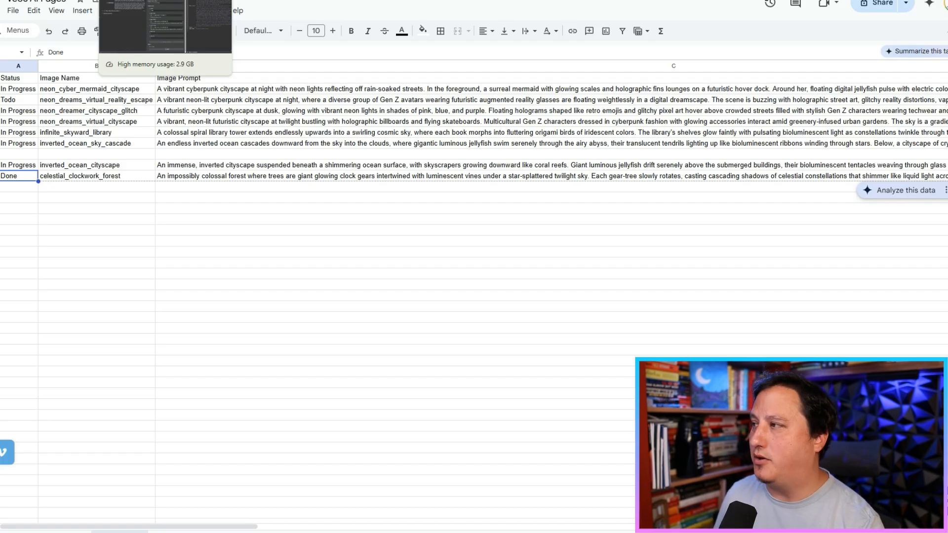
Return to the n8n workflow's Upload Prompts mapping, and inspect the Limit node's maximum items and keep settings.
{"action": "left_click", "coordinate": [148, 0]}
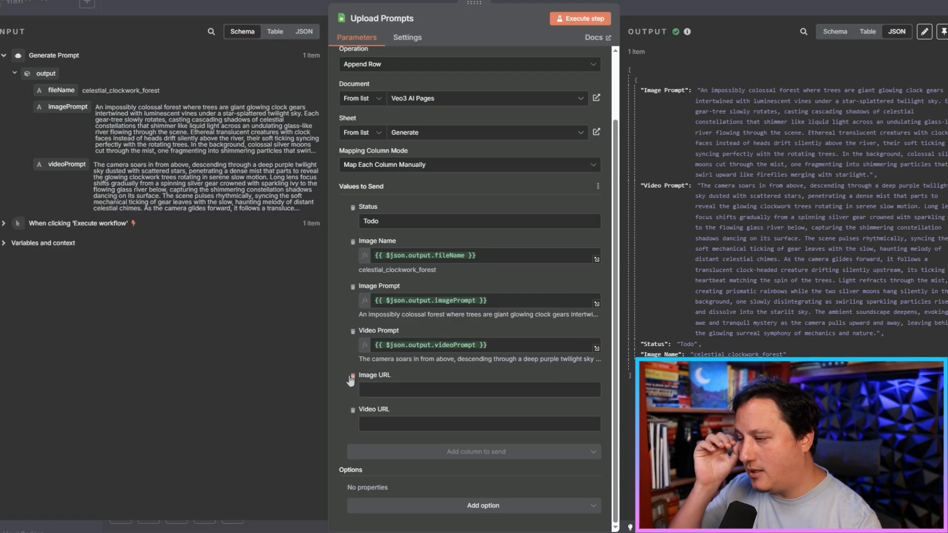
{"action": "left_click", "coordinate": [293, 5]}
{"action": "left_click_drag", "start_coordinate": [675, 323], "coordinate": [403, 344]}
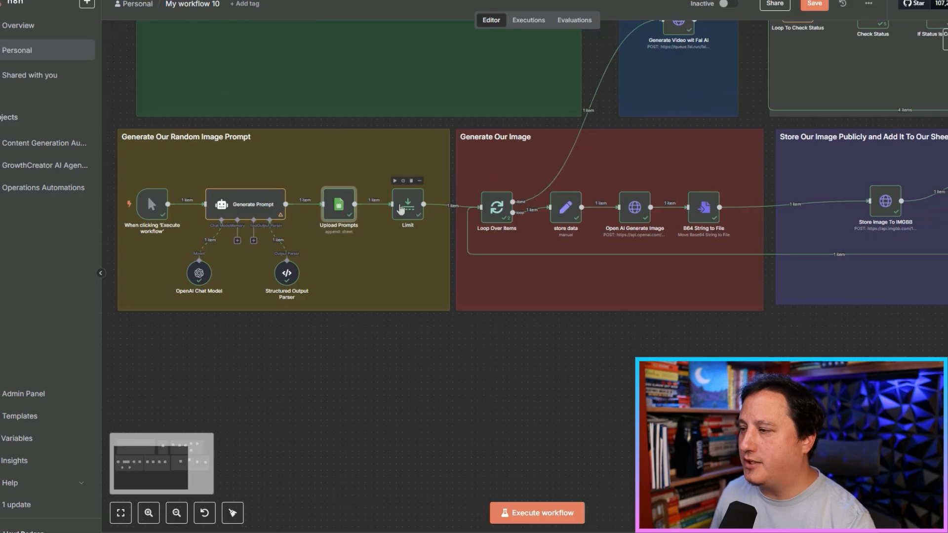
{"action": "double_click", "coordinate": [401, 208]}
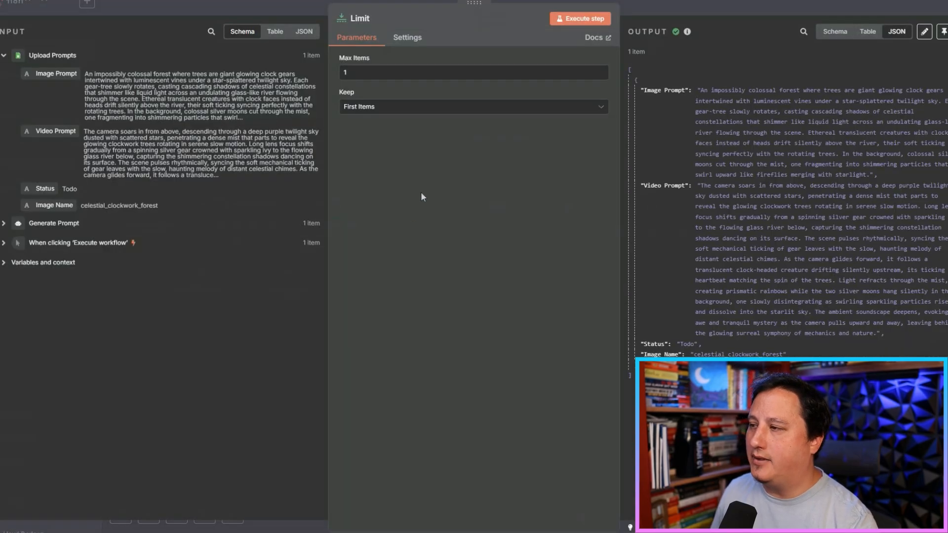
{"action": "key", "text": "Escape"}
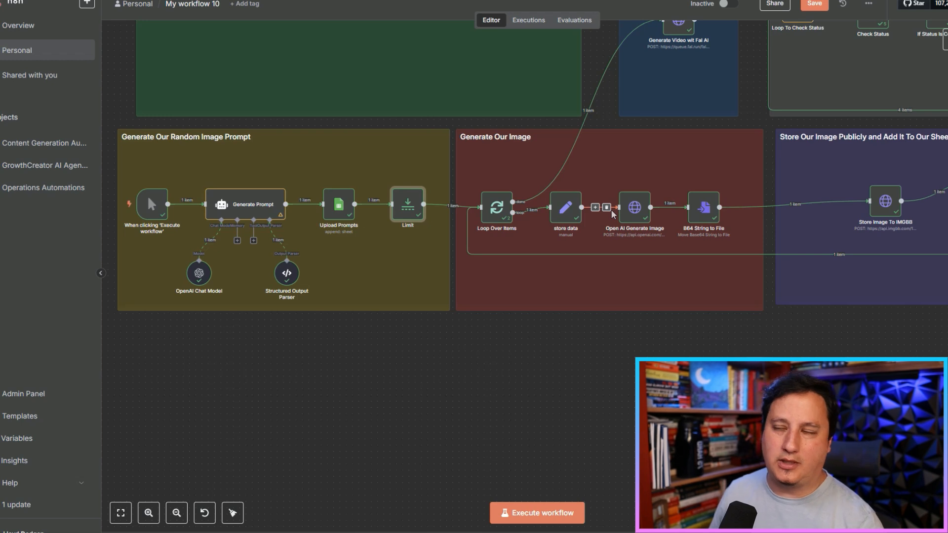
Recheck the Generate Prompt node's configuration, and show the Generate Our Image section with the image storage section beside it.
{"action": "double_click", "coordinate": [248, 197]}
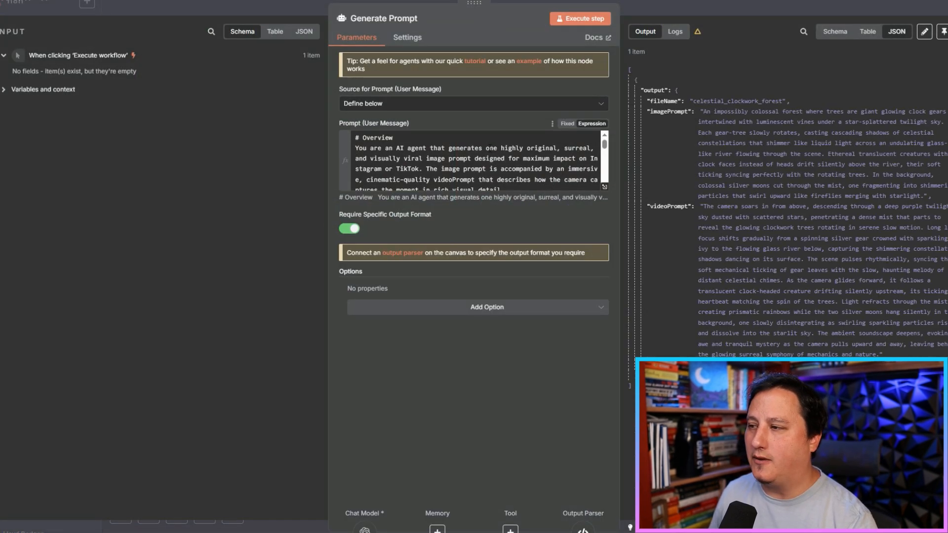
{"action": "left_click", "coordinate": [303, 10]}
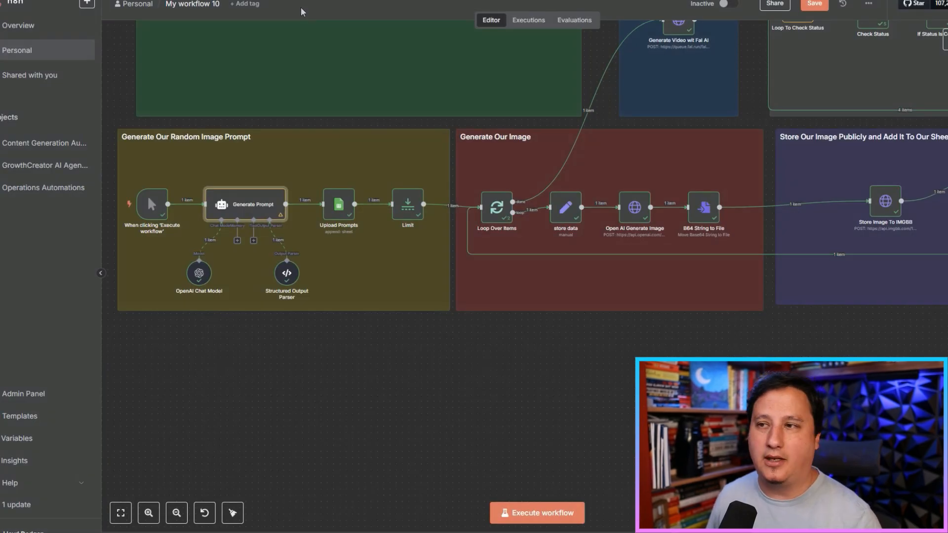
{"action": "scroll", "coordinate": [423, 332], "scroll_direction": "right", "scroll_amount": 5}
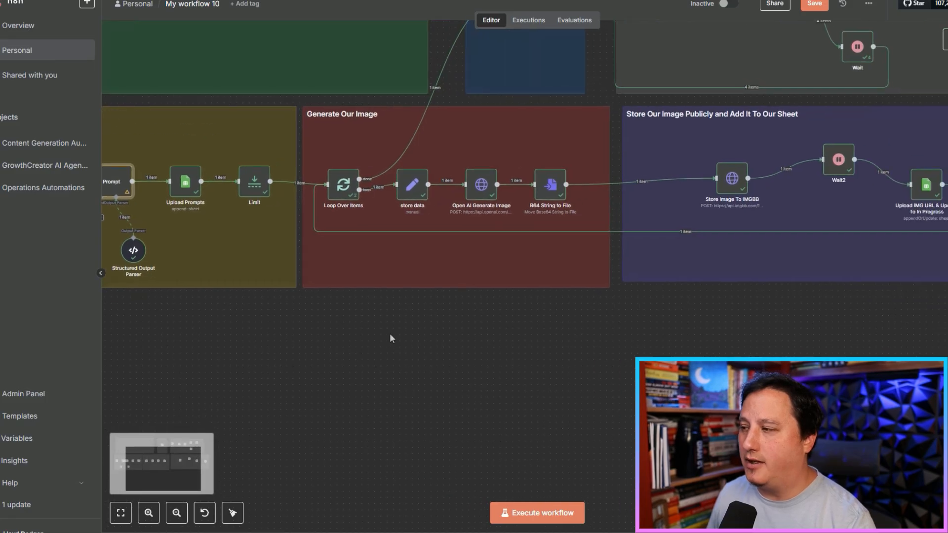
{"action": "left_click_drag", "start_coordinate": [517, 326], "coordinate": [403, 326]}
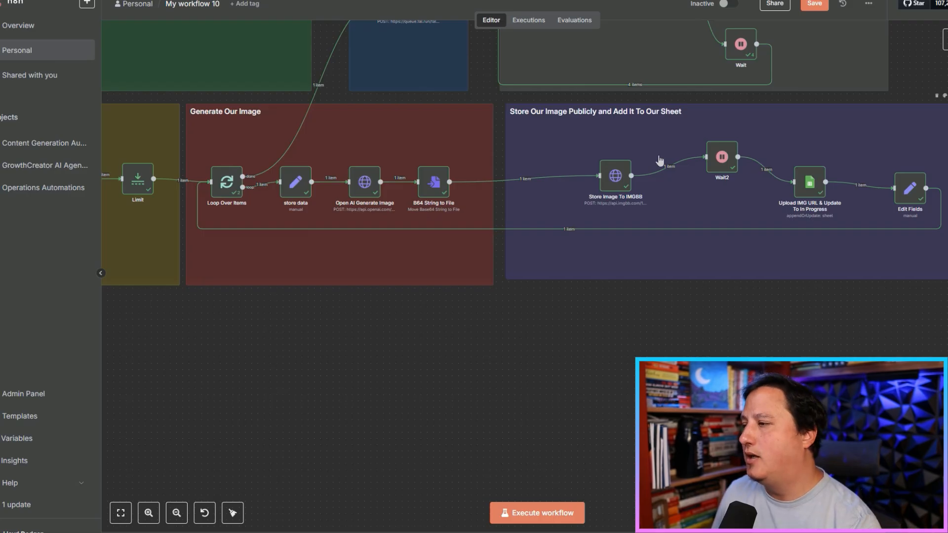
Inspect the store data node's Video Prompt, Image Prompt and Image Name field mappings in the Generate Our Image section.
{"action": "scroll", "coordinate": [297, 230], "scroll_direction": "up", "scroll_amount": 5}
{"action": "left_click", "coordinate": [282, 155]}
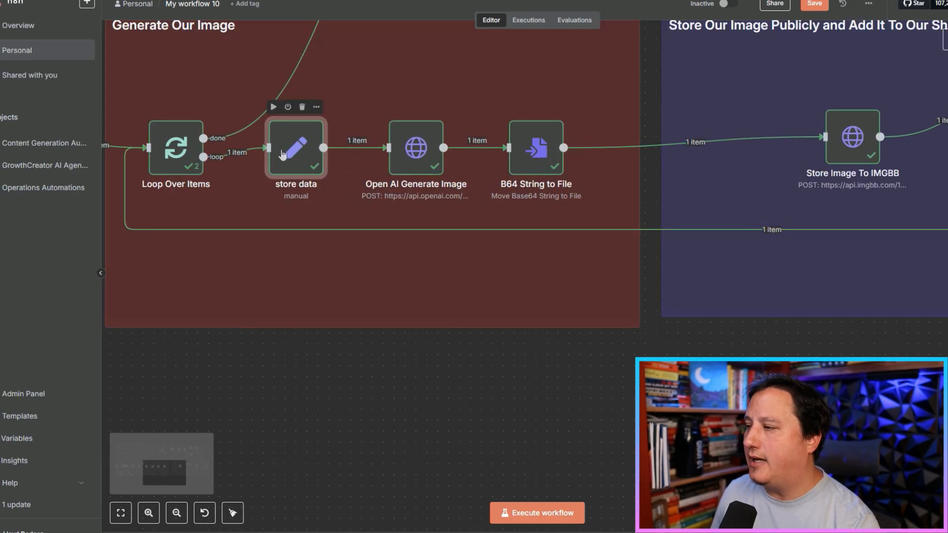
{"action": "double_click", "coordinate": [284, 148]}
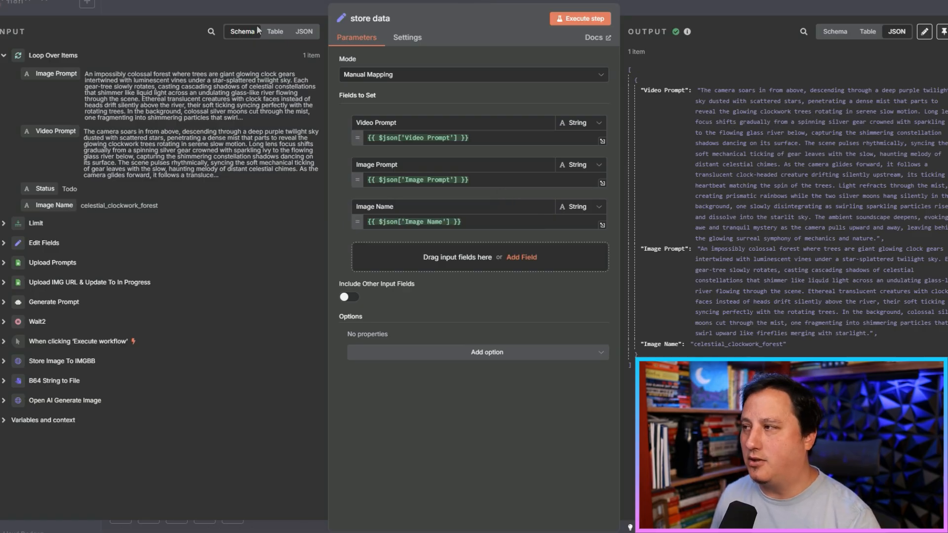
{"action": "left_click", "coordinate": [284, 2]}
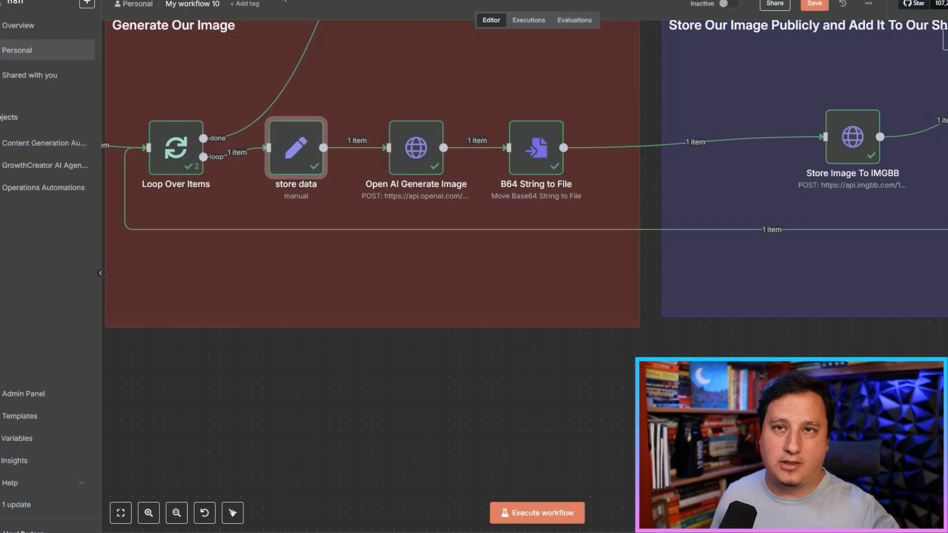
Open the Open AI Generate Image node and examine its request method and image generations URL.
{"action": "left_click", "coordinate": [421, 154]}
{"action": "double_click", "coordinate": [423, 148]}
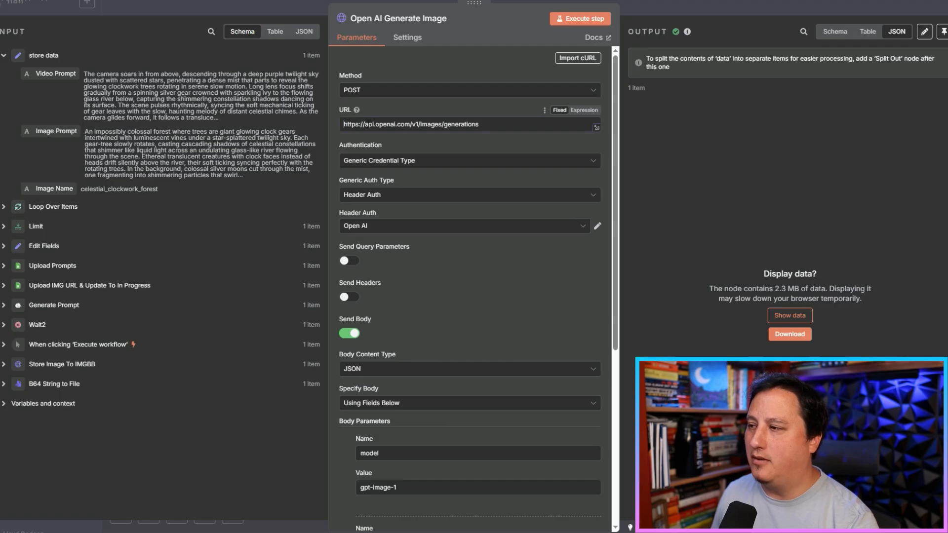
{"action": "left_click_drag", "start_coordinate": [343, 124], "coordinate": [494, 123]}
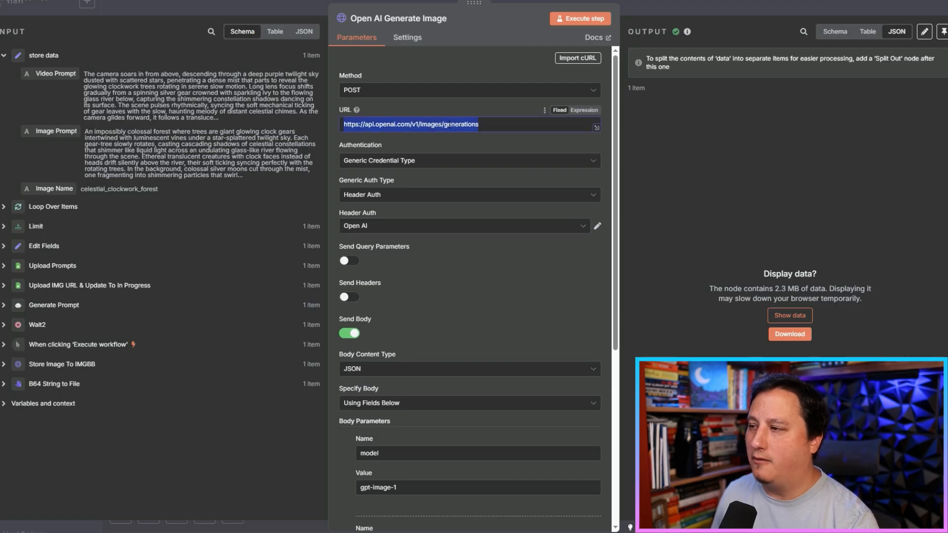
{"action": "left_click", "coordinate": [455, 144]}
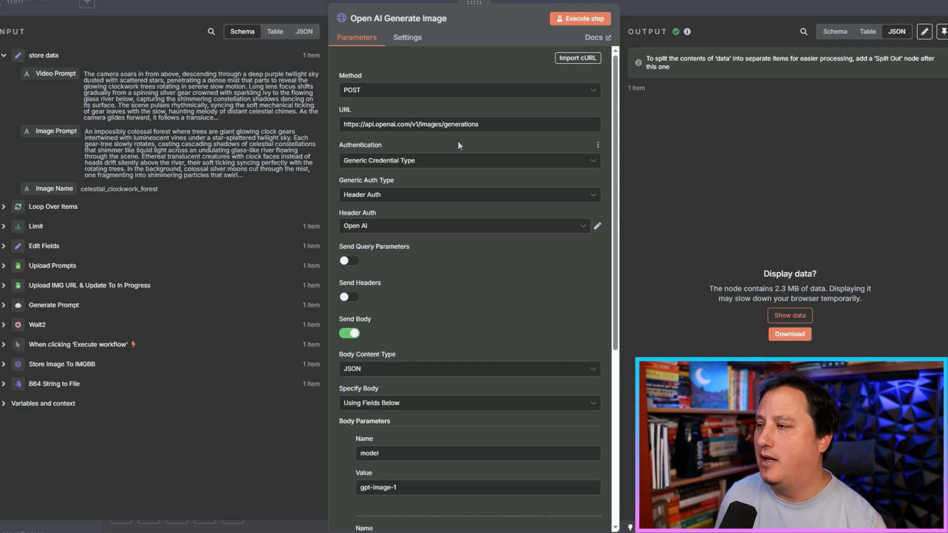
Review the node's Header Auth setup, viewing the Open AI credential's fields and the list of available credentials.
{"action": "scroll", "coordinate": [458, 141], "scroll_direction": "down", "scroll_amount": 2}
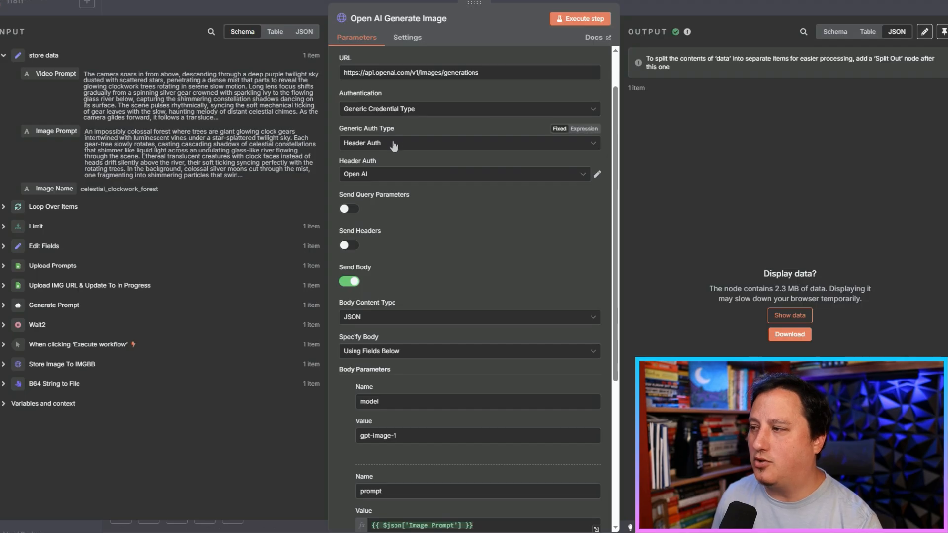
{"action": "left_click", "coordinate": [597, 175]}
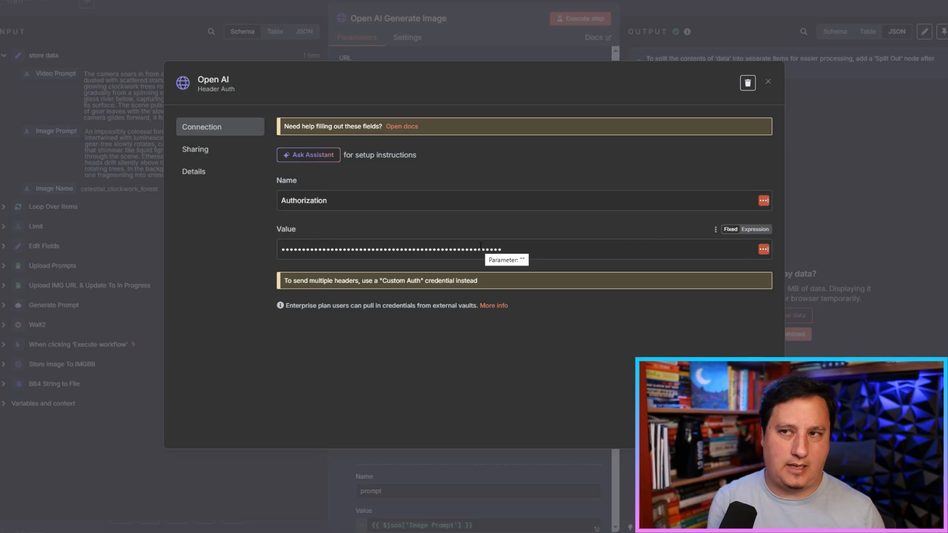
{"action": "left_click", "coordinate": [486, 9]}
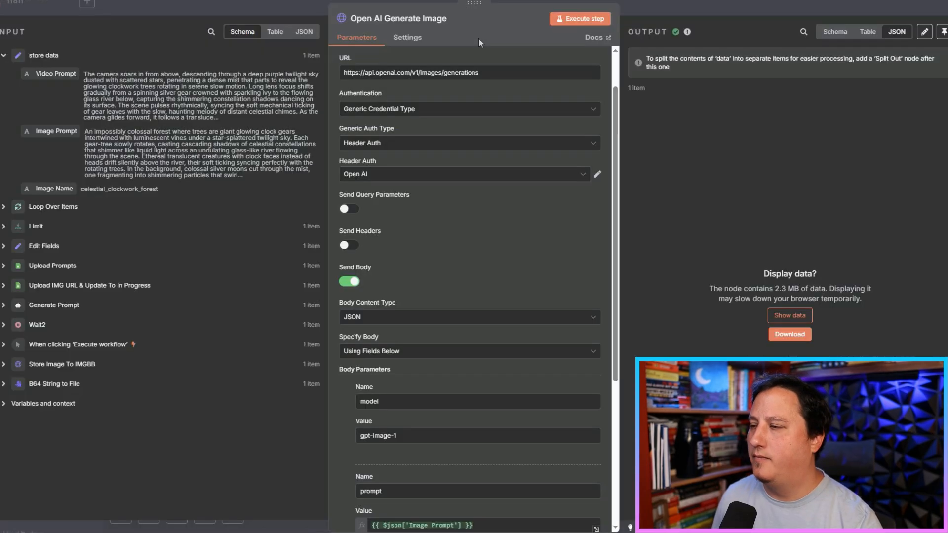
{"action": "scroll", "coordinate": [439, 254], "scroll_direction": "down", "scroll_amount": 1}
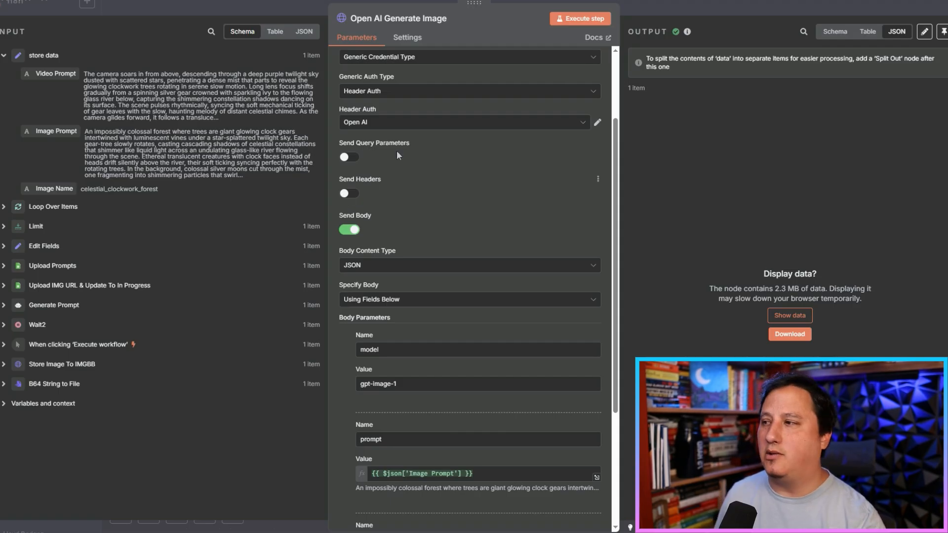
{"action": "left_click", "coordinate": [429, 124]}
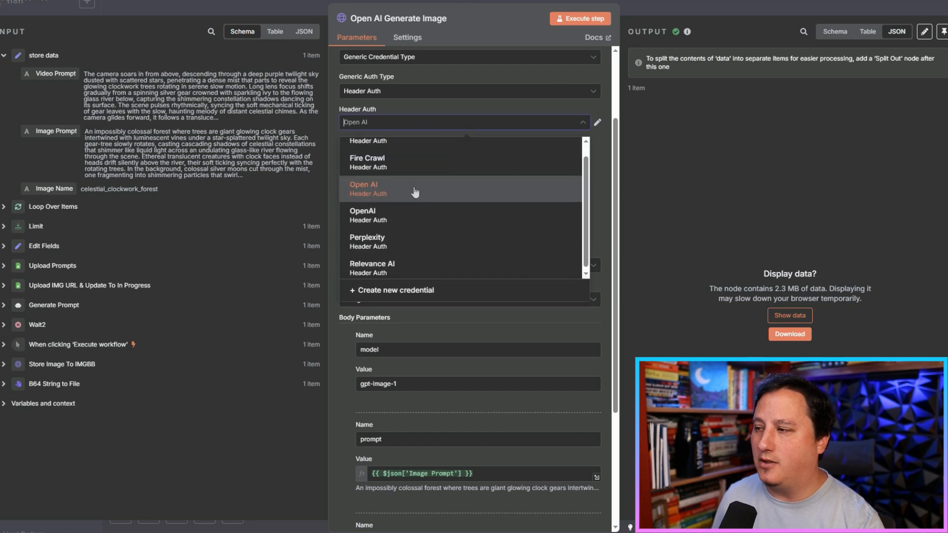
{"action": "left_click", "coordinate": [607, 192]}
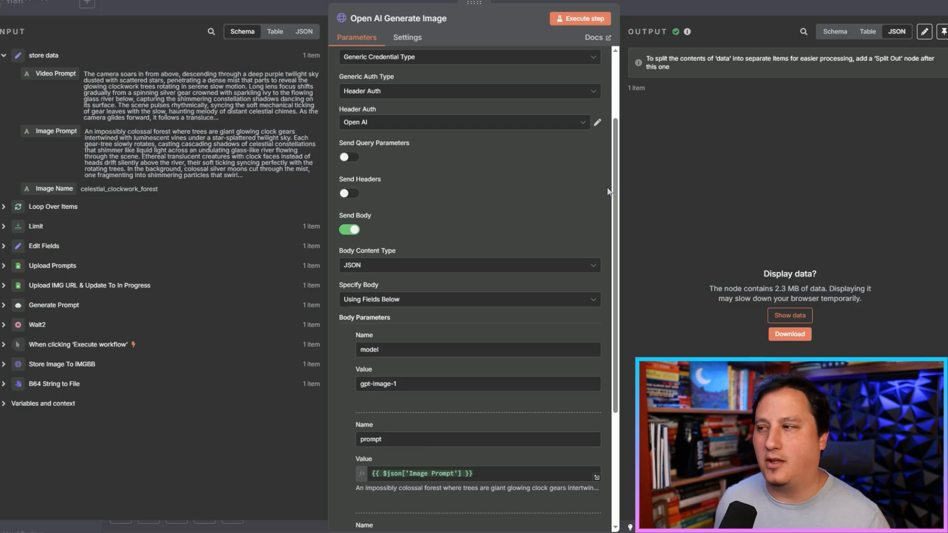
Inspect the request's Send Body settings, including the Body Content Type and Specify Body choices.
{"action": "scroll", "coordinate": [451, 210], "scroll_direction": "down", "scroll_amount": 3}
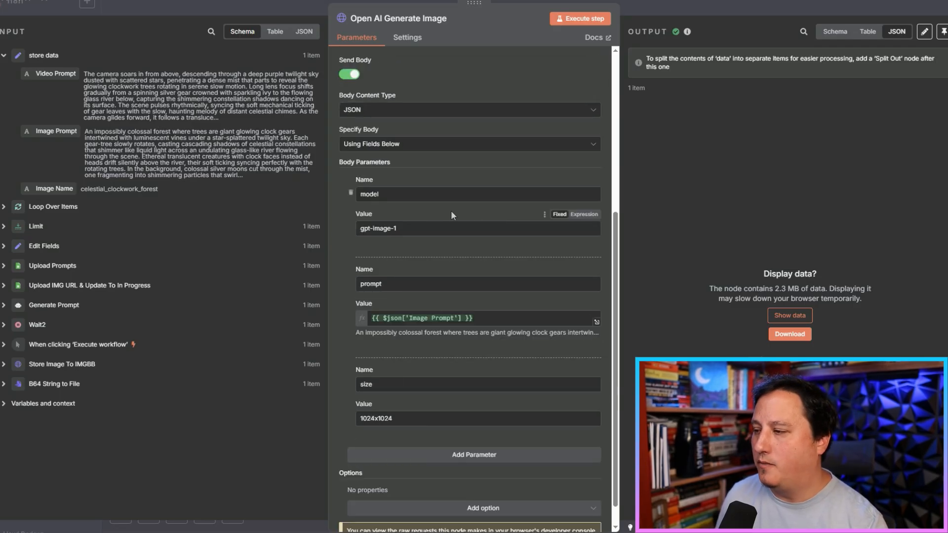
{"action": "scroll", "coordinate": [368, 121], "scroll_direction": "up", "scroll_amount": 1}
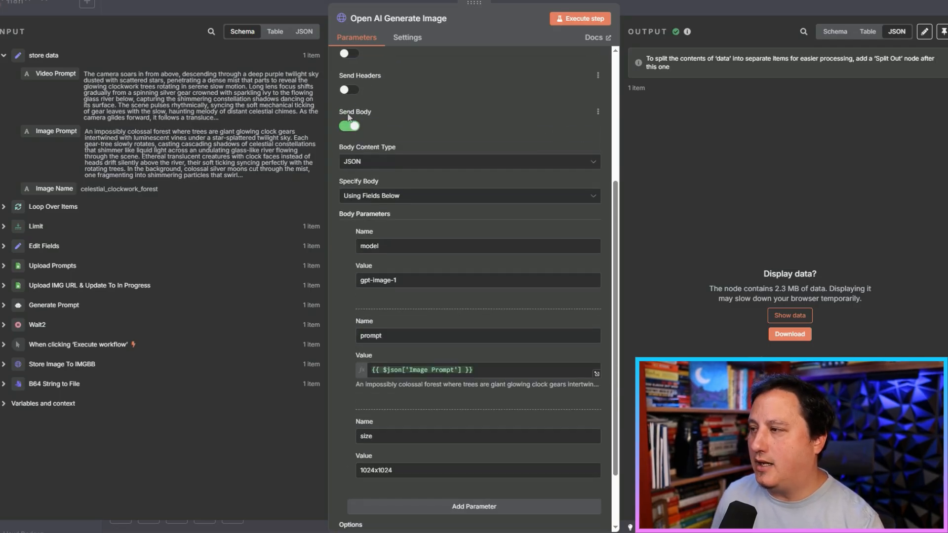
{"action": "left_click", "coordinate": [382, 162]}
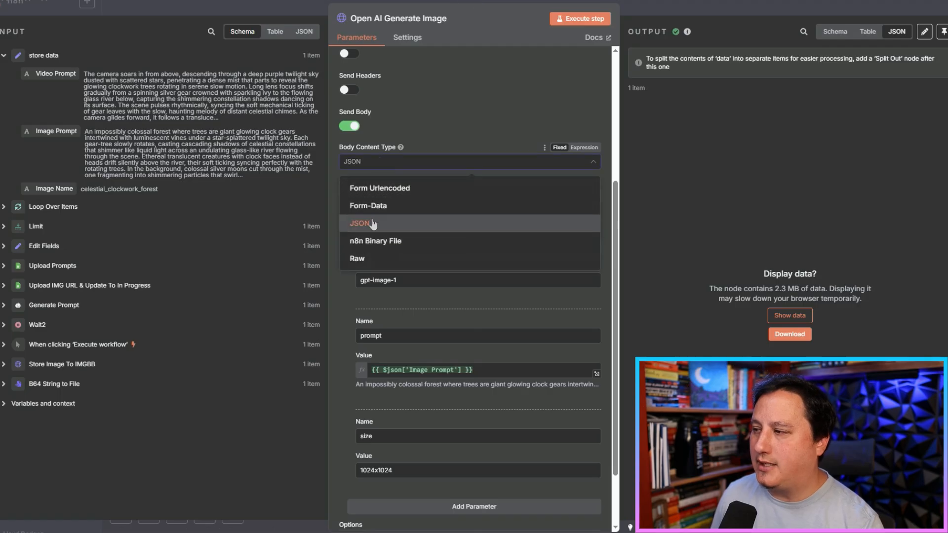
{"action": "left_click", "coordinate": [403, 145]}
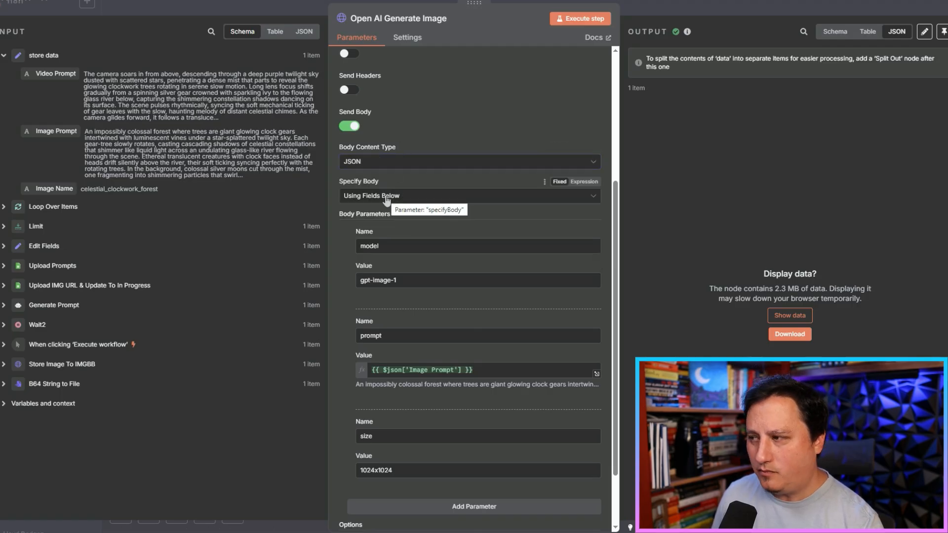
{"action": "left_click", "coordinate": [387, 196]}
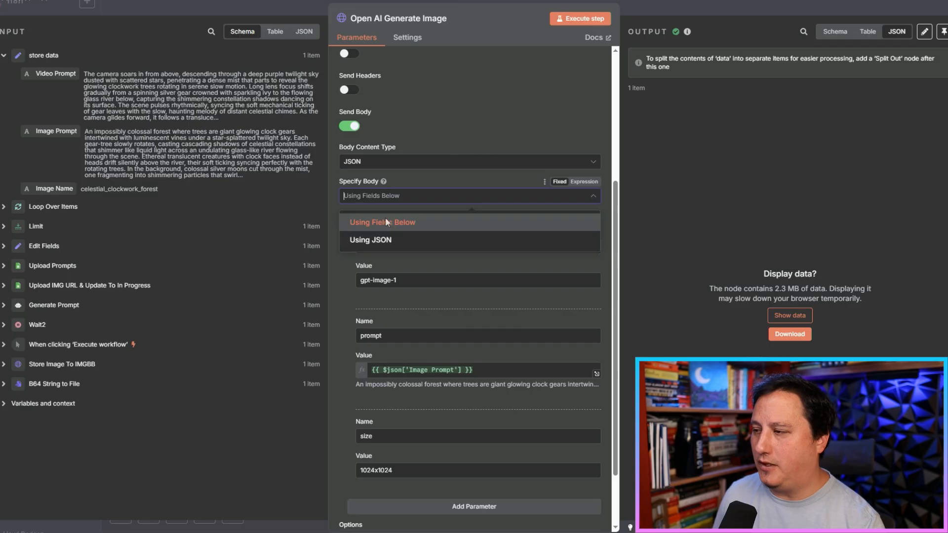
{"action": "left_click", "coordinate": [399, 183]}
Review the model, prompt and size body parameters, show the node's output data, and return to the canvas.
{"action": "scroll", "coordinate": [354, 236], "scroll_direction": "down", "scroll_amount": 2}
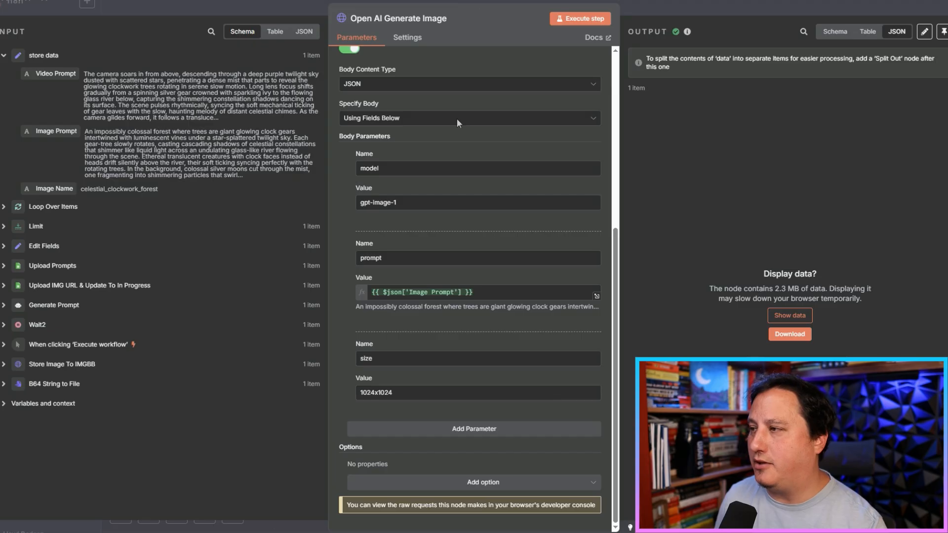
{"action": "left_click", "coordinate": [788, 319]}
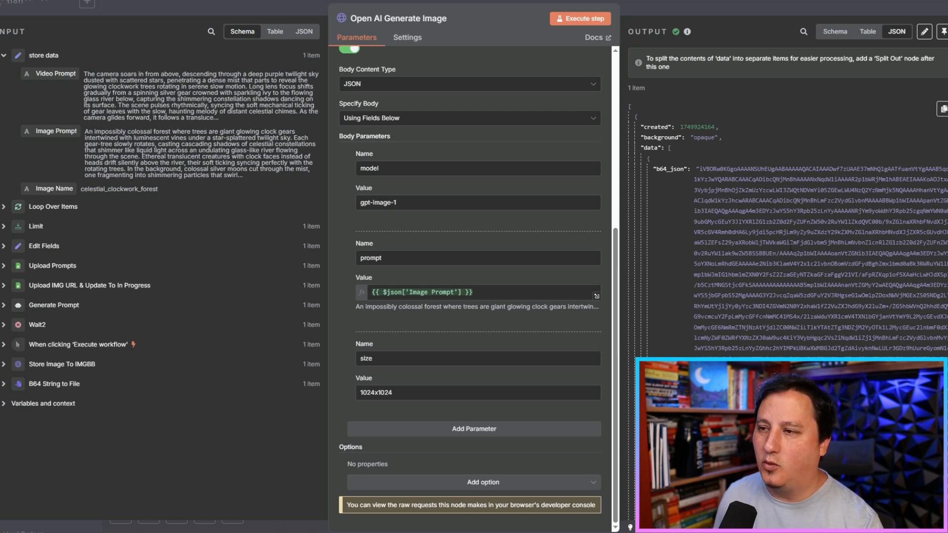
{"action": "left_click", "coordinate": [701, 4]}
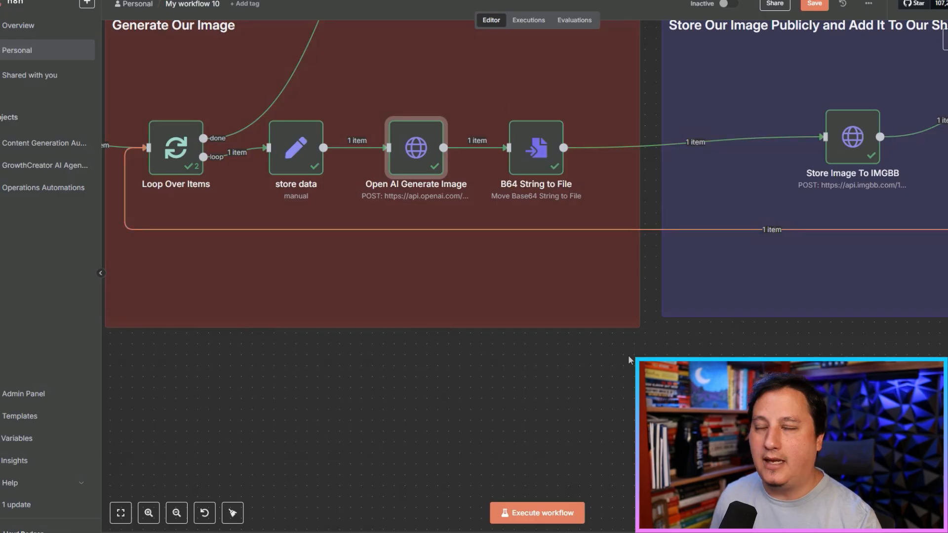
Open the B64 String to File node and examine its operation choices, Base64 input field and file name option.
{"action": "scroll", "coordinate": [451, 402], "scroll_direction": "right", "scroll_amount": 10}
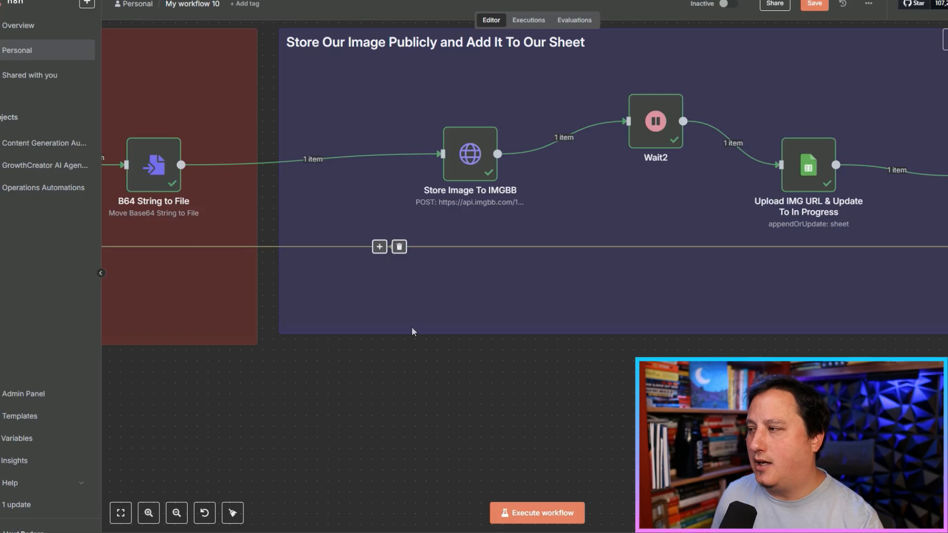
{"action": "scroll", "coordinate": [367, 173], "scroll_direction": "left", "scroll_amount": 7}
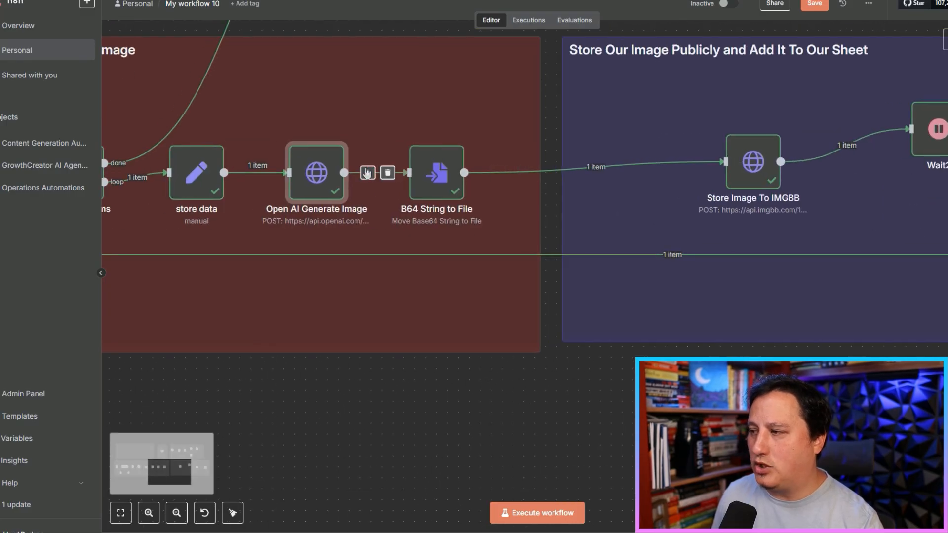
{"action": "double_click", "coordinate": [439, 167]}
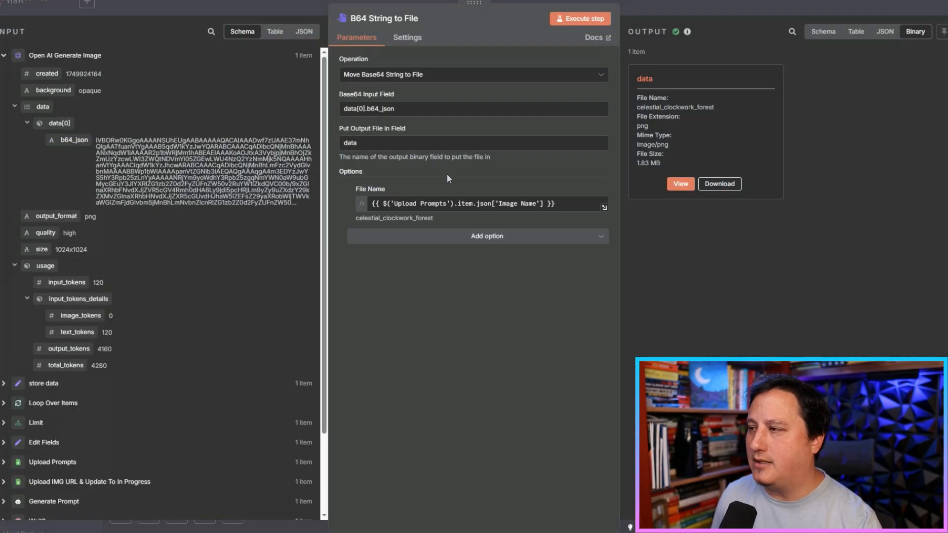
{"action": "left_click", "coordinate": [429, 75]}
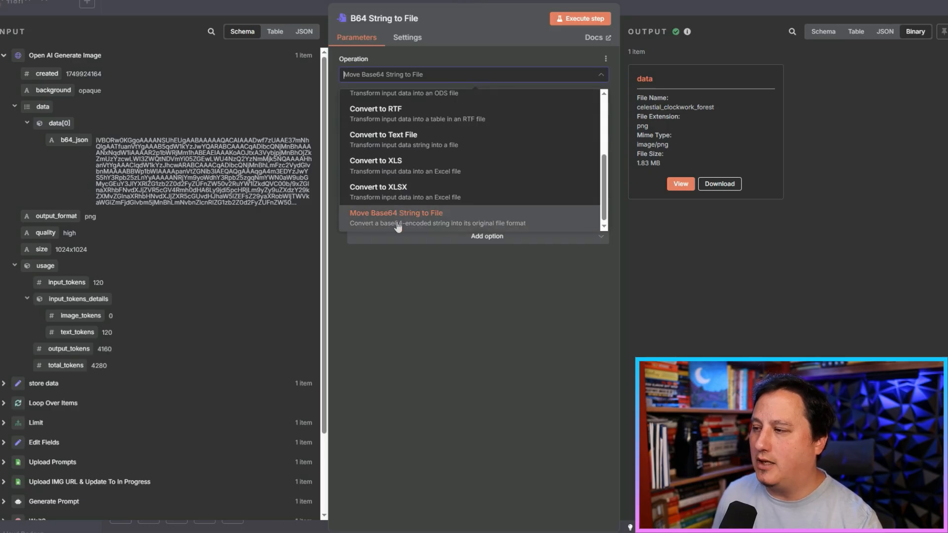
{"action": "left_click", "coordinate": [442, 325]}
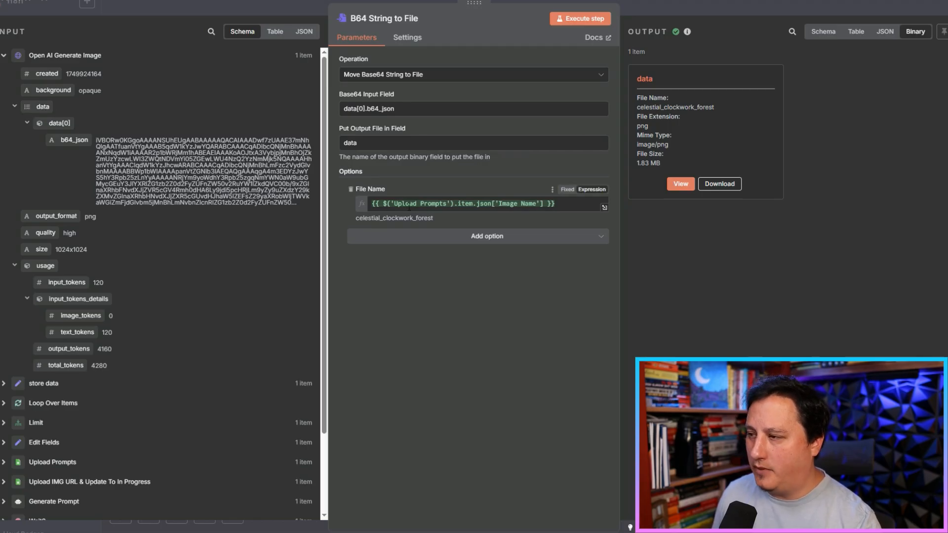
Search the node's input data for "name", view the generated binary image in the output, and close the node.
{"action": "left_click", "coordinate": [212, 32]}
{"action": "type", "text": "name"}
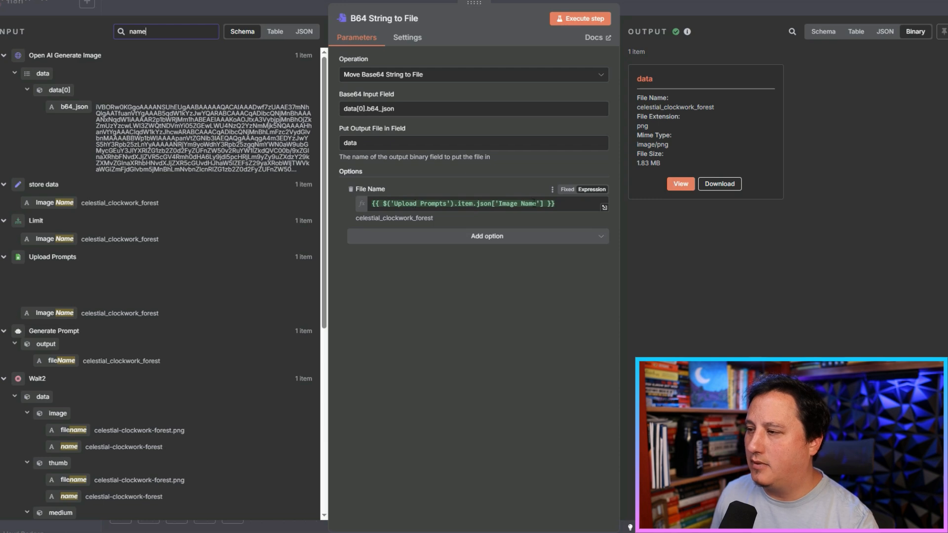
{"action": "left_click", "coordinate": [677, 184]}
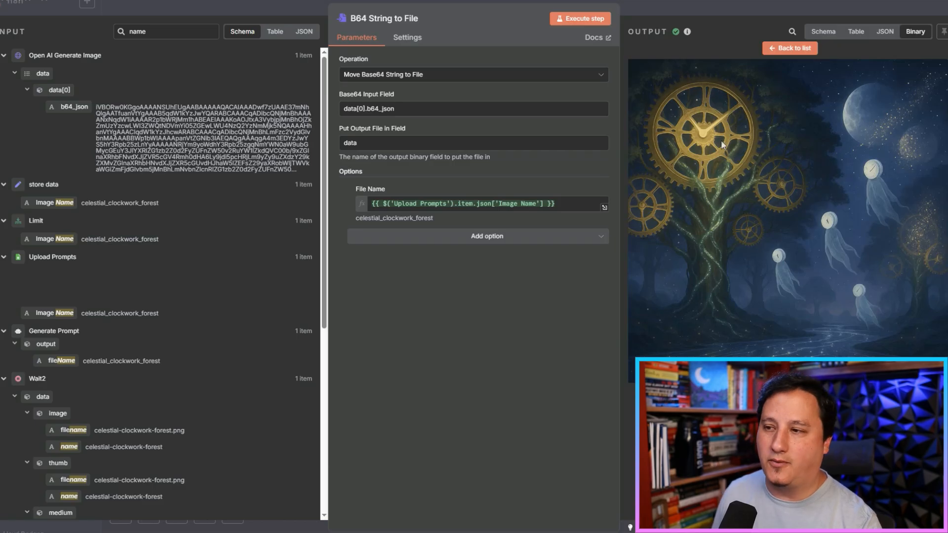
{"action": "key", "text": "Escape"}
Switch to fal's Kling 2.1 Master image-to-video page and examine the API documentation for submitting a request with an image URL.
{"action": "scroll", "coordinate": [556, 357], "scroll_direction": "down", "scroll_amount": 3}
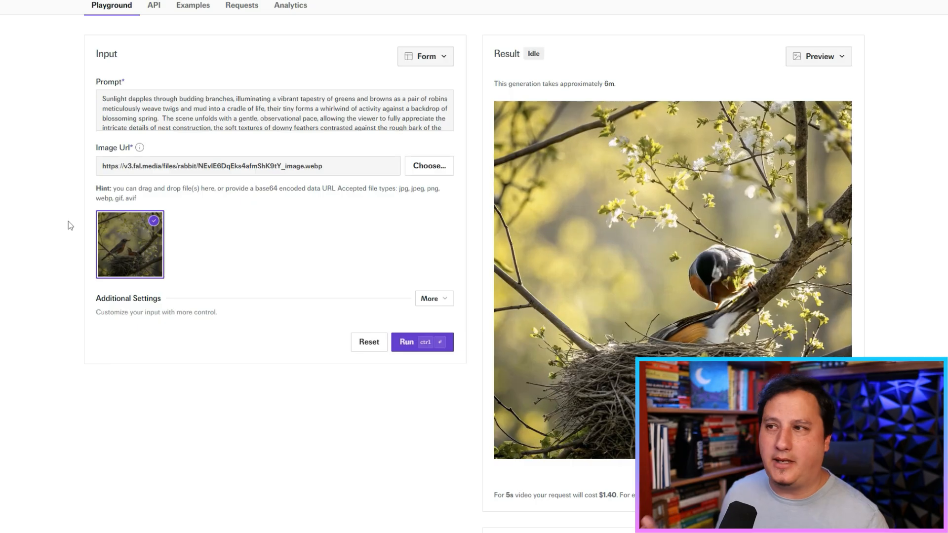
{"action": "left_click", "coordinate": [154, 6]}
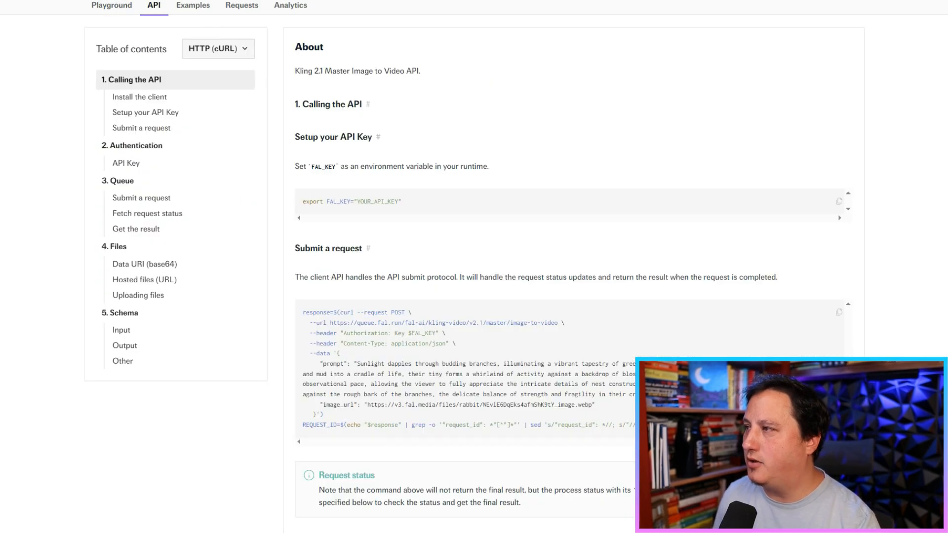
{"action": "scroll", "coordinate": [74, 113], "scroll_direction": "down", "scroll_amount": 5}
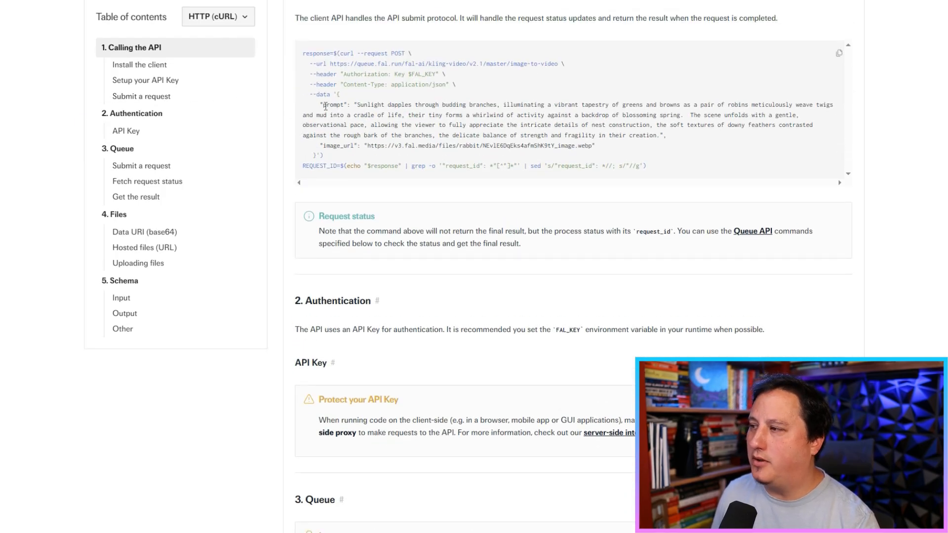
{"action": "scroll", "coordinate": [325, 106], "scroll_direction": "up", "scroll_amount": 7}
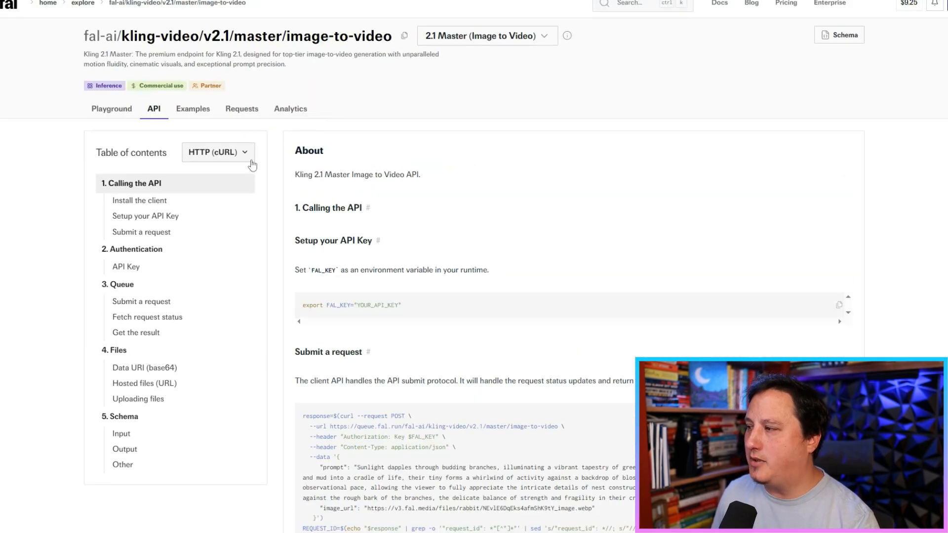
{"action": "scroll", "coordinate": [276, 166], "scroll_direction": "down", "scroll_amount": 5}
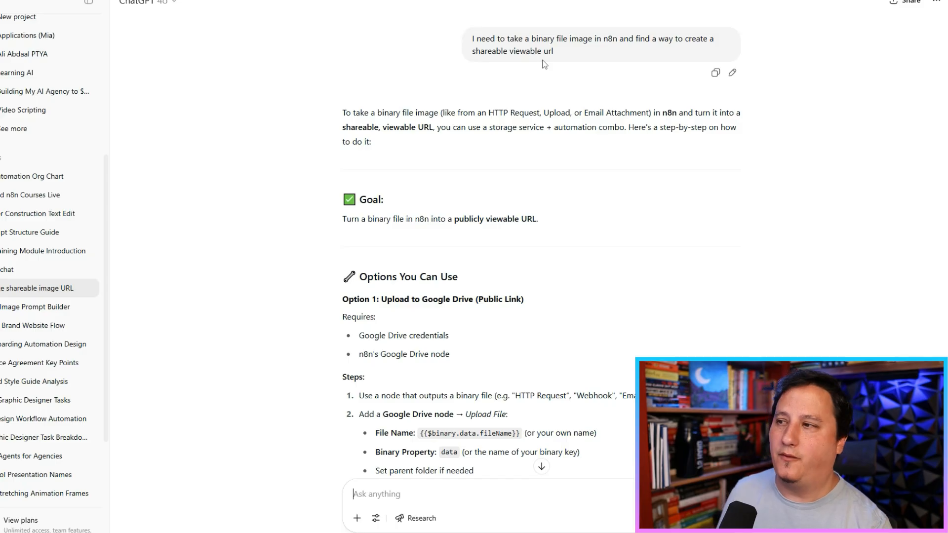
Switch to the ChatGPT conversation about shareable image URLs and read its Google Drive and Cloudinary or ImgBB upload options.
{"action": "scroll", "coordinate": [297, 171], "scroll_direction": "down", "scroll_amount": 5}
{"action": "scroll", "coordinate": [298, 170], "scroll_direction": "up", "scroll_amount": 3}
{"action": "scroll", "coordinate": [297, 171], "scroll_direction": "down", "scroll_amount": 2}
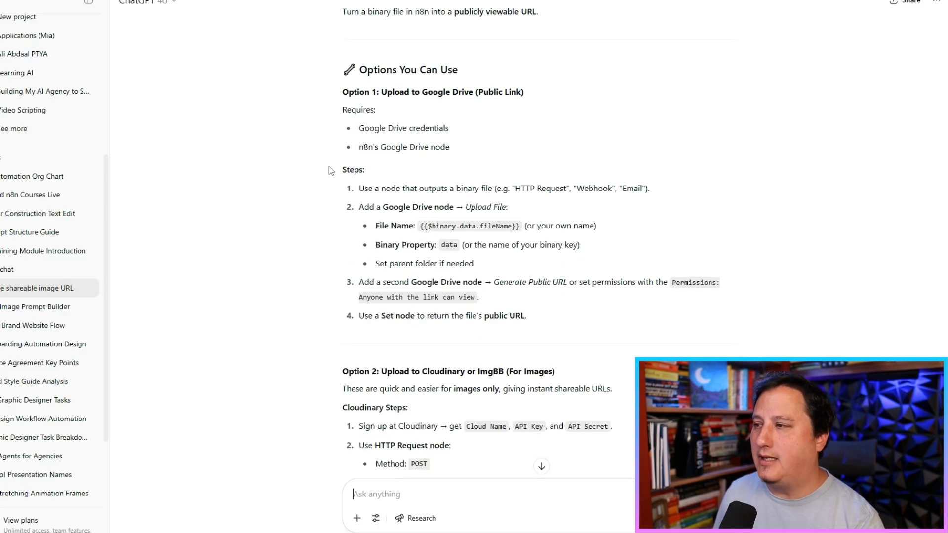
{"action": "scroll", "coordinate": [295, 181], "scroll_direction": "down", "scroll_amount": 1}
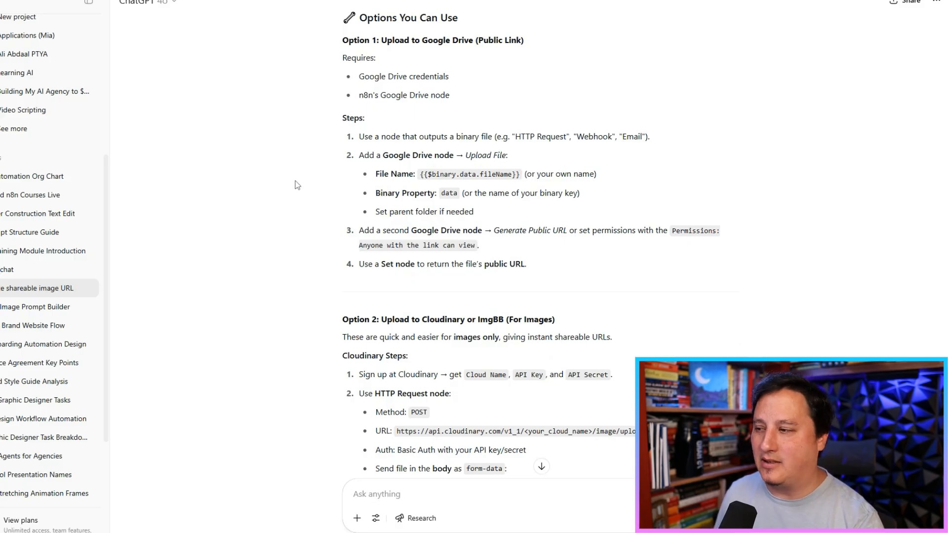
{"action": "scroll", "coordinate": [296, 186], "scroll_direction": "down", "scroll_amount": 4}
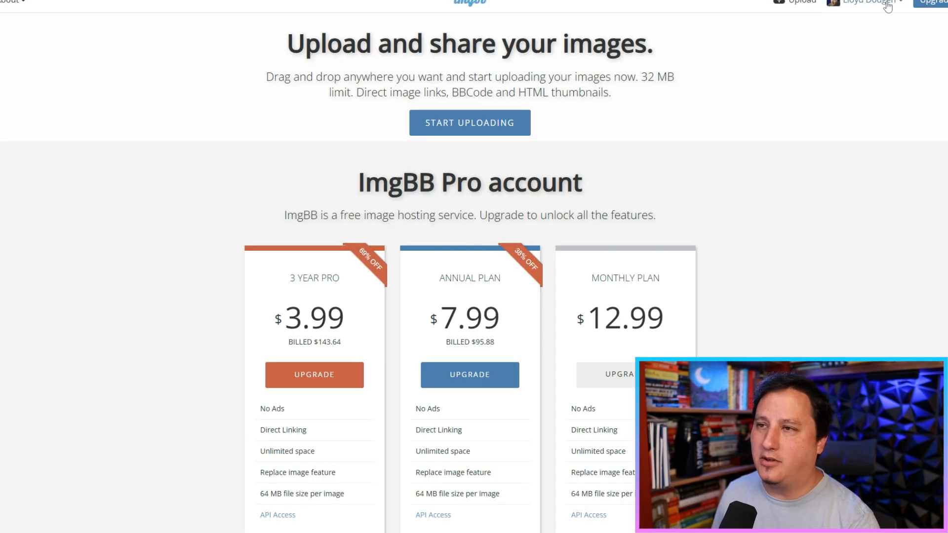
View the uploaded images on the ImgBB account's profile and open the account settings.
{"action": "left_click", "coordinate": [876, 4]}
{"action": "left_click", "coordinate": [861, 25]}
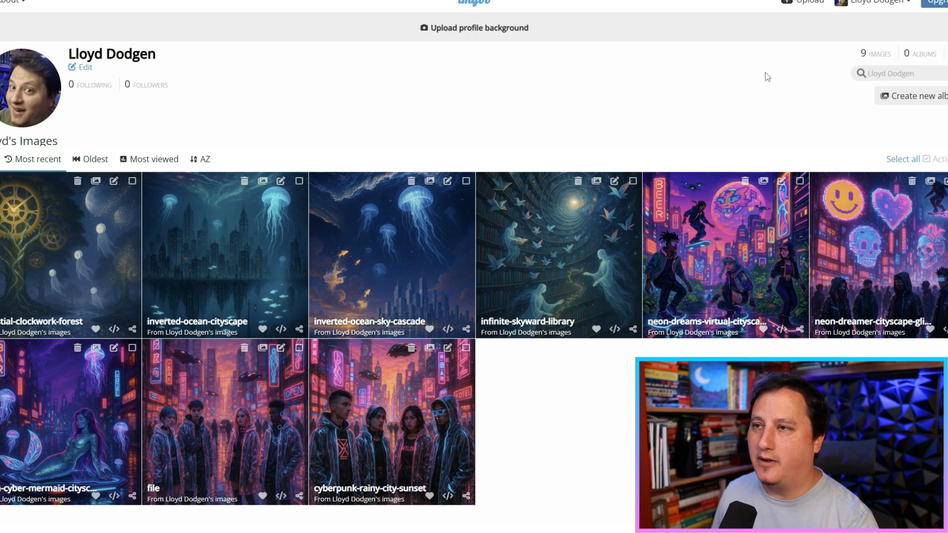
{"action": "left_click", "coordinate": [902, 4]}
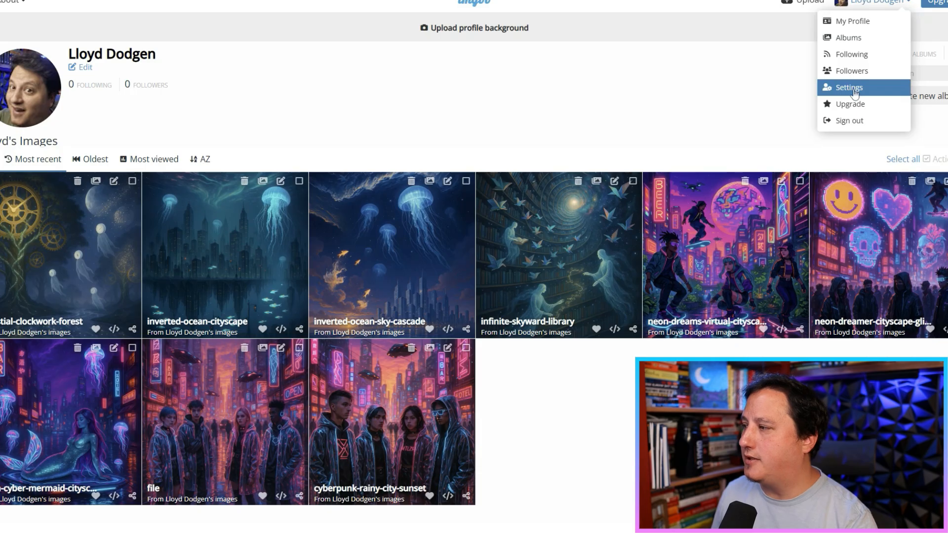
{"action": "left_click", "coordinate": [852, 88]}
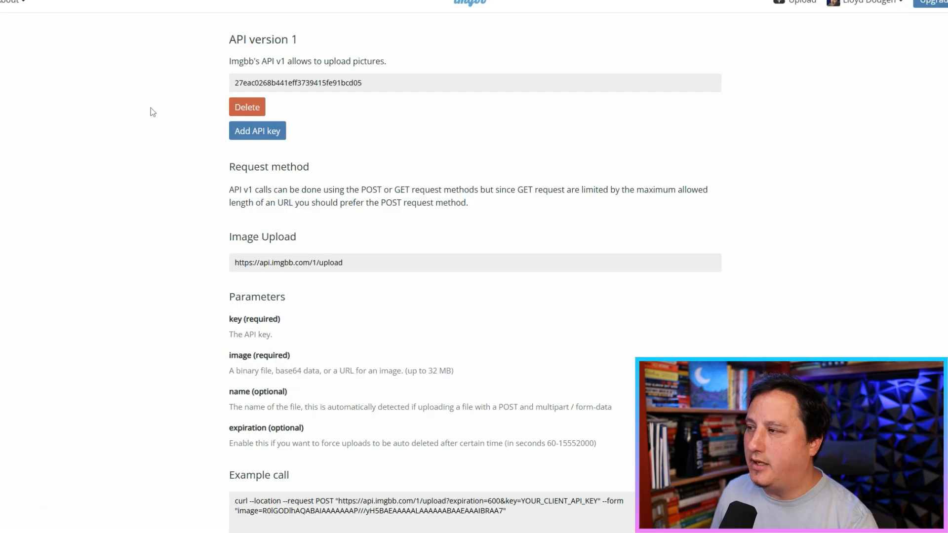
Examine the API key section and request method on ImgBB's API version 1 page.
{"action": "mouse_move", "coordinate": [286, 77]}
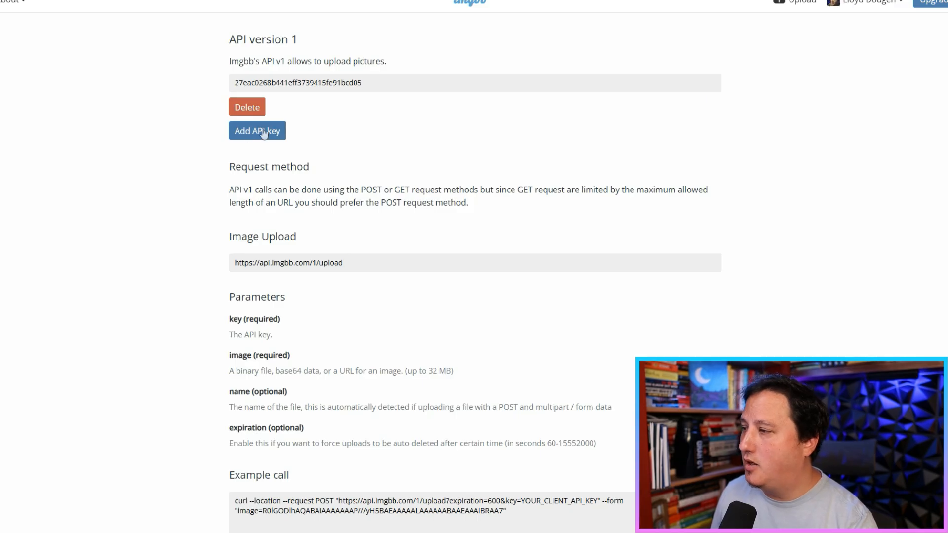
{"action": "scroll", "coordinate": [174, 178], "scroll_direction": "down", "scroll_amount": 2}
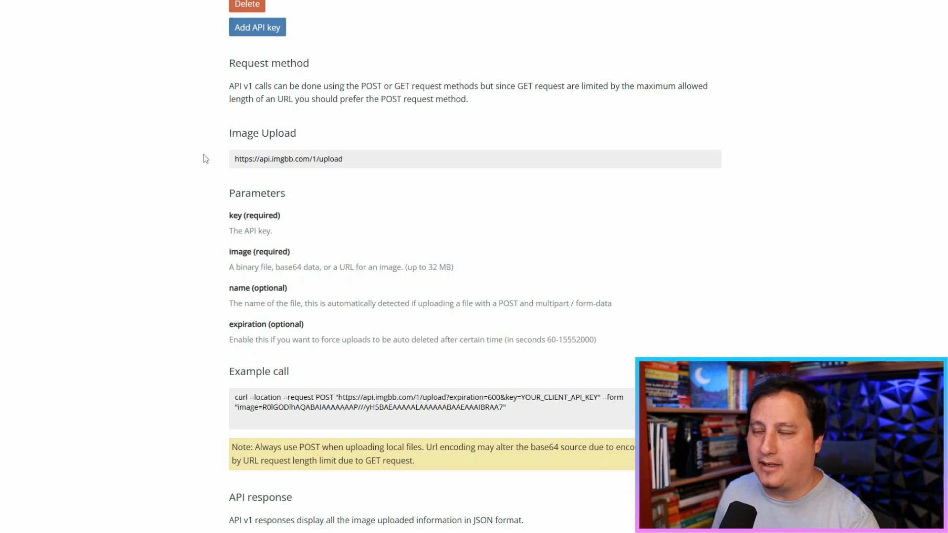
{"action": "scroll", "coordinate": [239, 188], "scroll_direction": "up", "scroll_amount": 2}
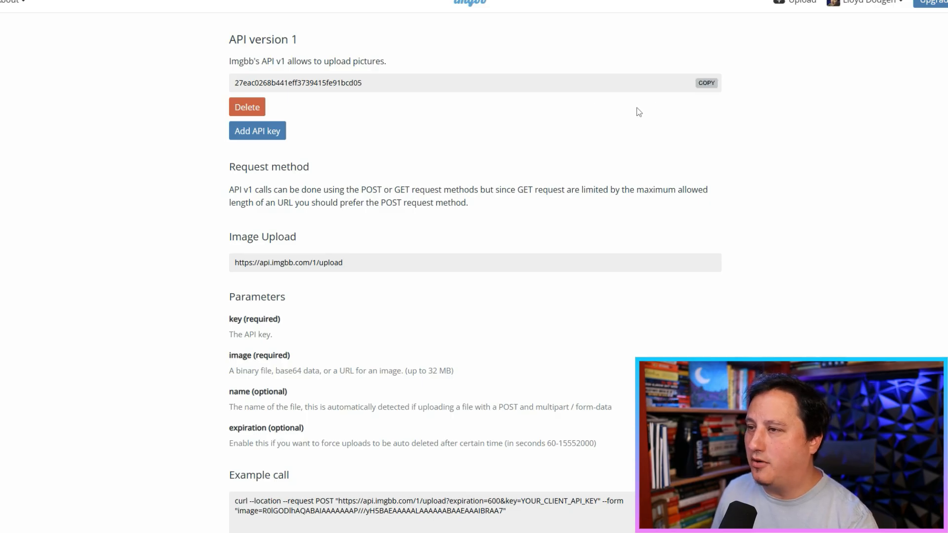
{"action": "scroll", "coordinate": [327, 85], "scroll_direction": "down", "scroll_amount": 3}
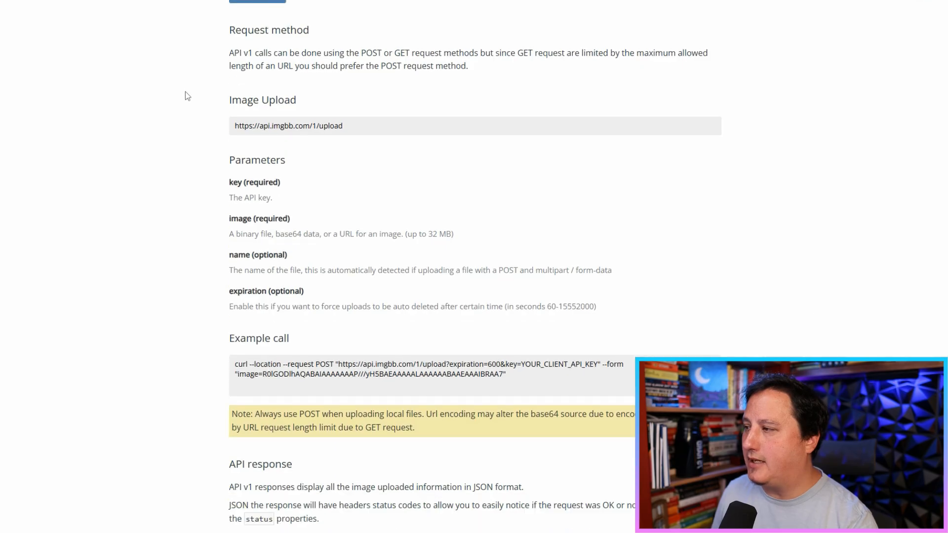
Read ImgBB's image upload endpoint, the key, image, name and expiration parameters, and the example call.
{"action": "left_click", "coordinate": [261, 110]}
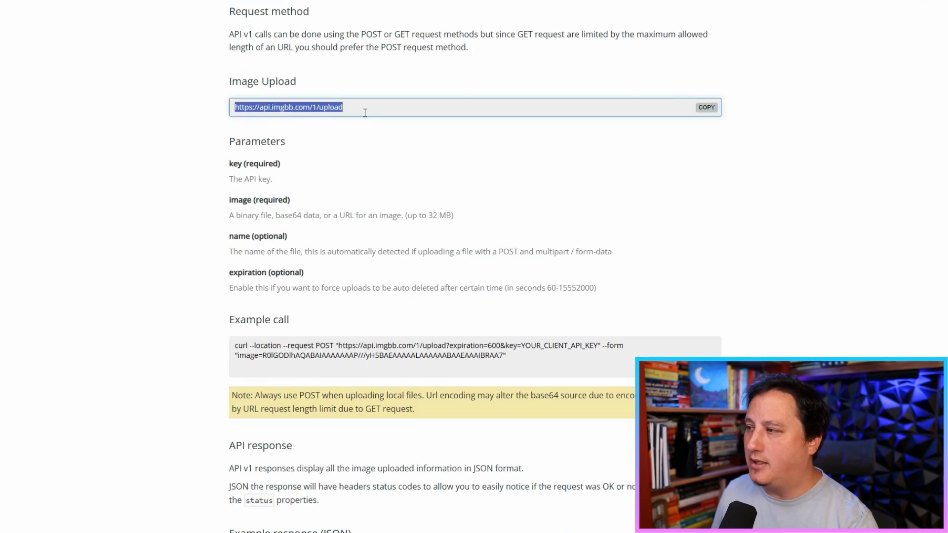
{"action": "scroll", "coordinate": [203, 173], "scroll_direction": "down", "scroll_amount": 1}
{"action": "left_click", "coordinate": [250, 143]}
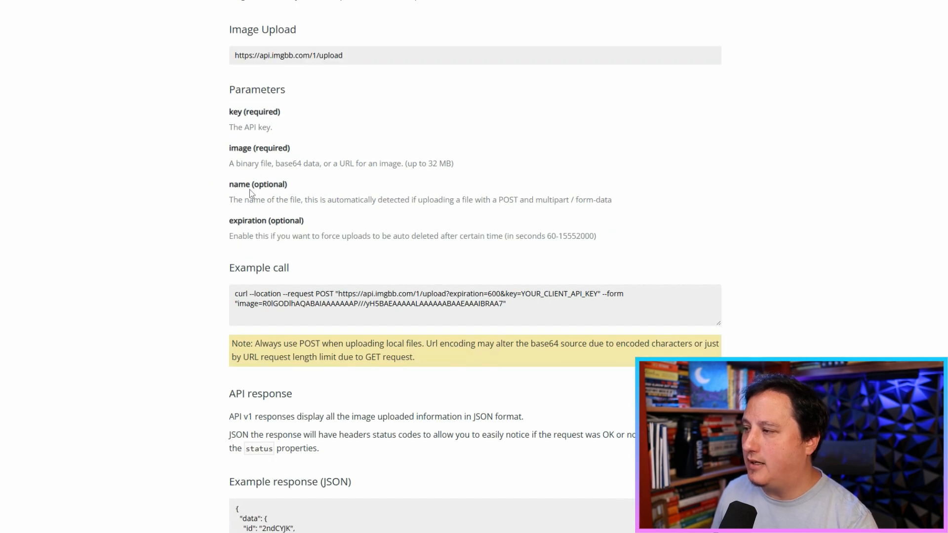
{"action": "scroll", "coordinate": [207, 233], "scroll_direction": "down", "scroll_amount": 2}
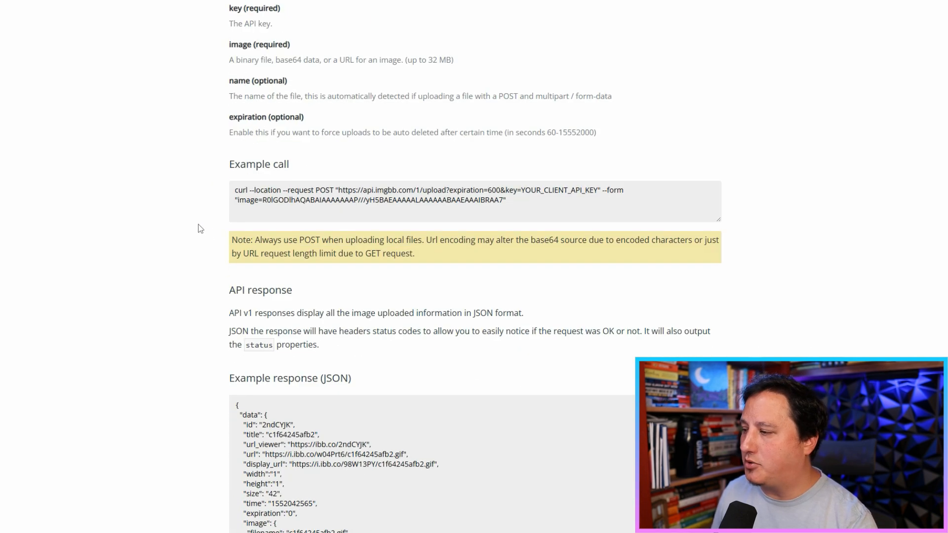
{"action": "scroll", "coordinate": [210, 213], "scroll_direction": "up", "scroll_amount": 3}
{"action": "left_click_drag", "start_coordinate": [225, 166], "coordinate": [341, 216]}
{"action": "left_click", "coordinate": [170, 218]}
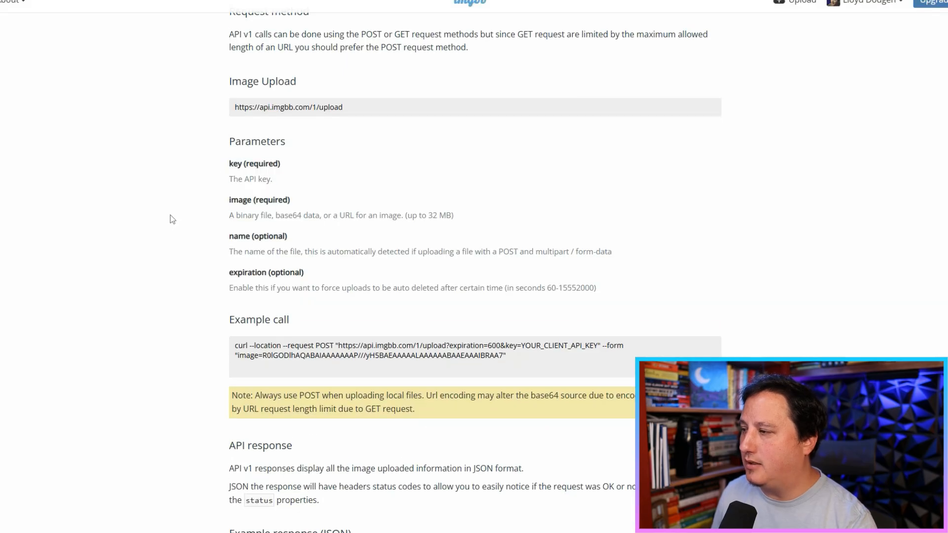
{"action": "scroll", "coordinate": [170, 217], "scroll_direction": "down", "scroll_amount": 5}
{"action": "scroll", "coordinate": [174, 218], "scroll_direction": "up", "scroll_amount": 6}
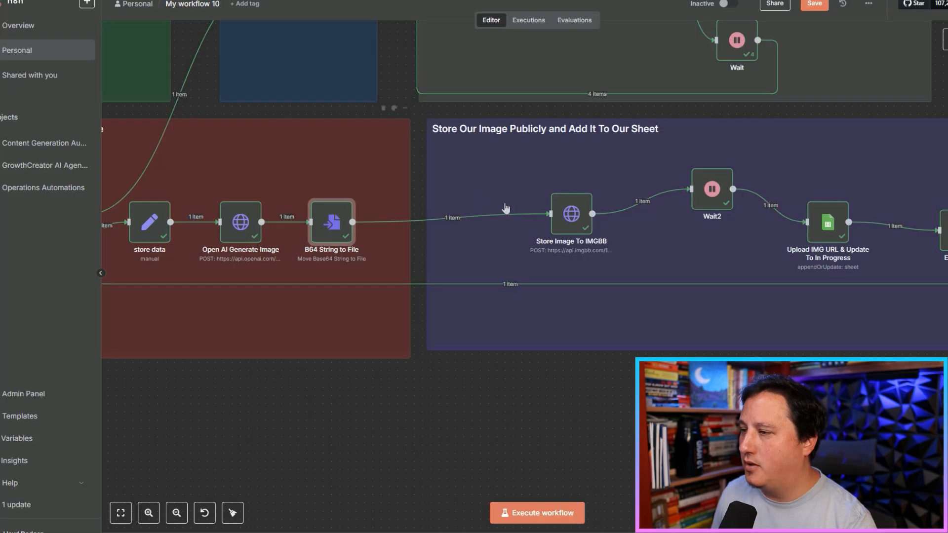
Switch to the n8n workflow, open the Store Image To IMGBB node, and examine its query parameters, body content type and parameter type choices.
{"action": "double_click", "coordinate": [556, 212]}
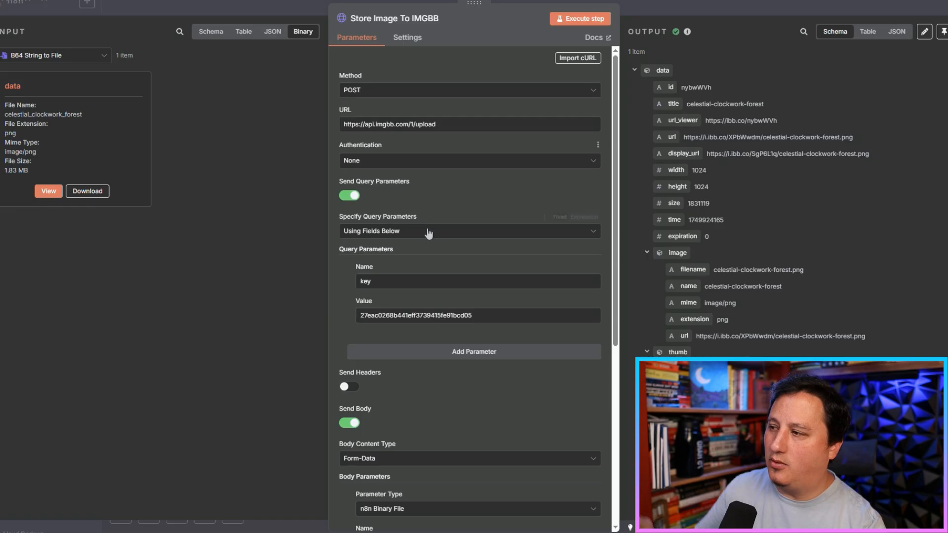
{"action": "scroll", "coordinate": [416, 236], "scroll_direction": "down", "scroll_amount": 2}
{"action": "scroll", "coordinate": [414, 239], "scroll_direction": "down", "scroll_amount": 4}
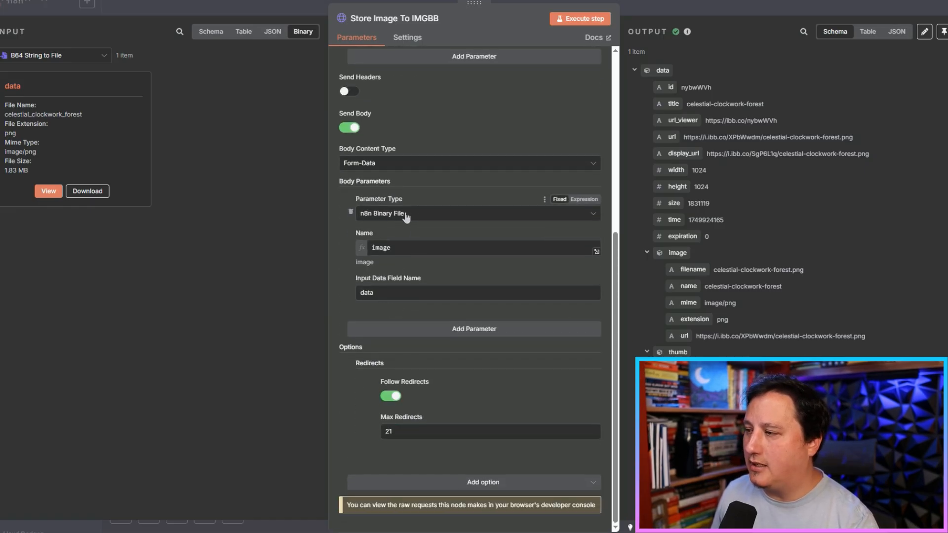
{"action": "left_click", "coordinate": [386, 164]}
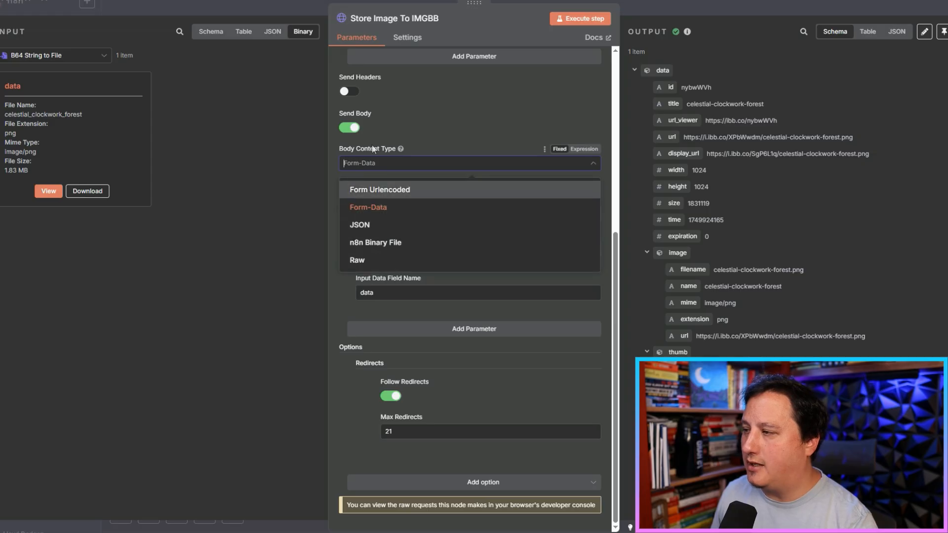
{"action": "left_click", "coordinate": [389, 207]}
{"action": "left_click", "coordinate": [410, 220]}
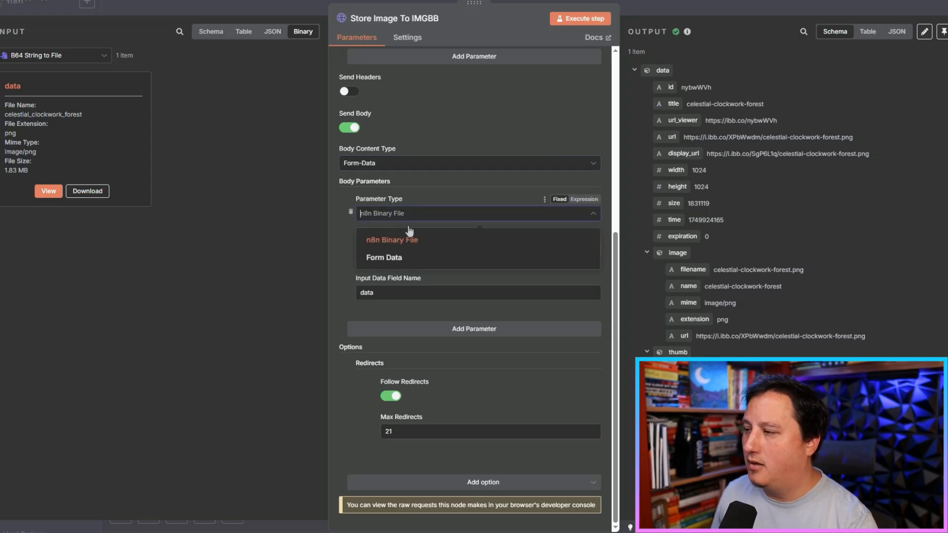
{"action": "left_click", "coordinate": [415, 142]}
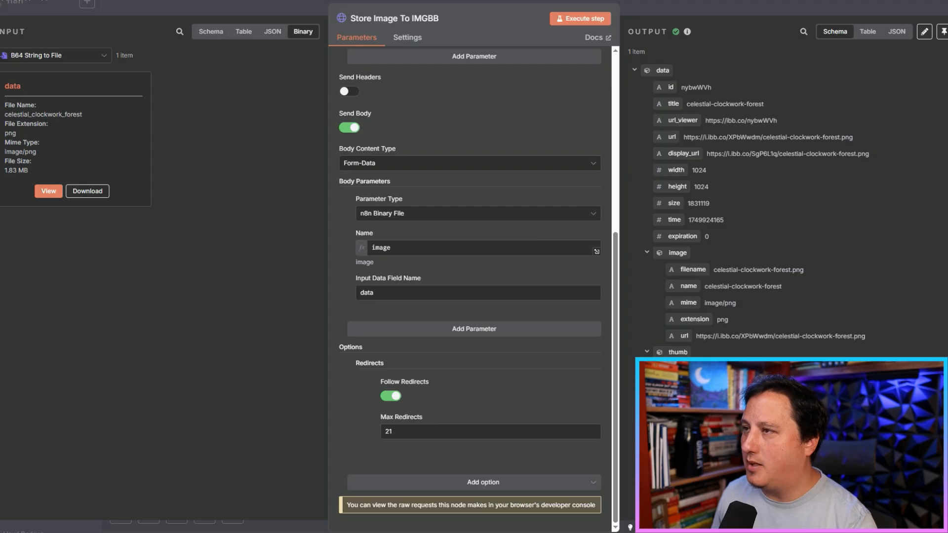
Compare the Store Image To IMGBB node's body and query parameters with the parameters in ImgBB's API documentation.
{"action": "key", "text": "ctrl+Tab"}
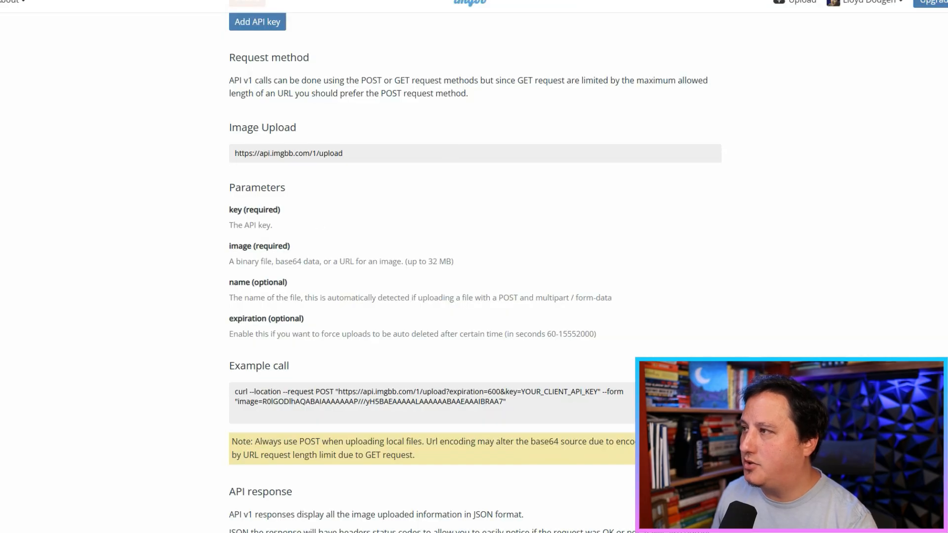
{"action": "key", "text": "ctrl+shift+Tab"}
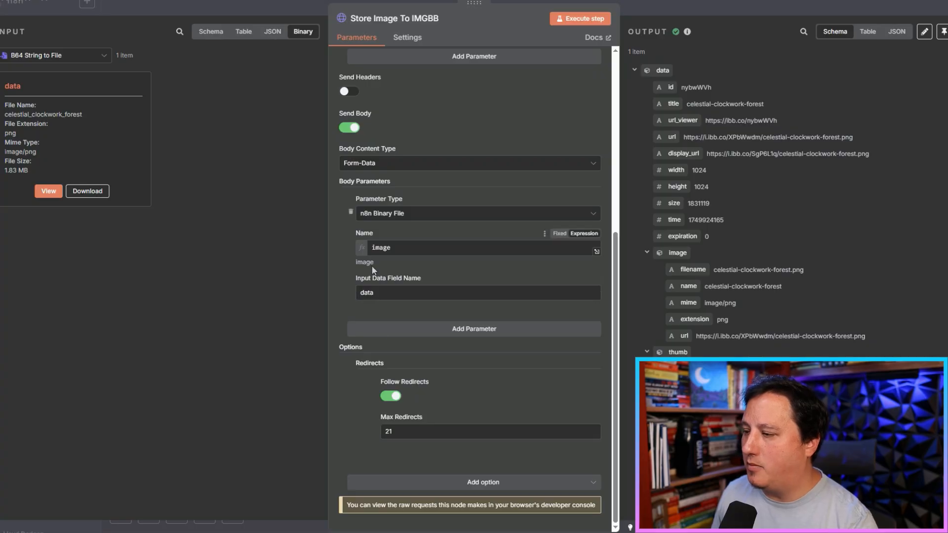
{"action": "scroll", "coordinate": [366, 288], "scroll_direction": "up", "scroll_amount": 5}
{"action": "scroll", "coordinate": [365, 287], "scroll_direction": "up", "scroll_amount": 1}
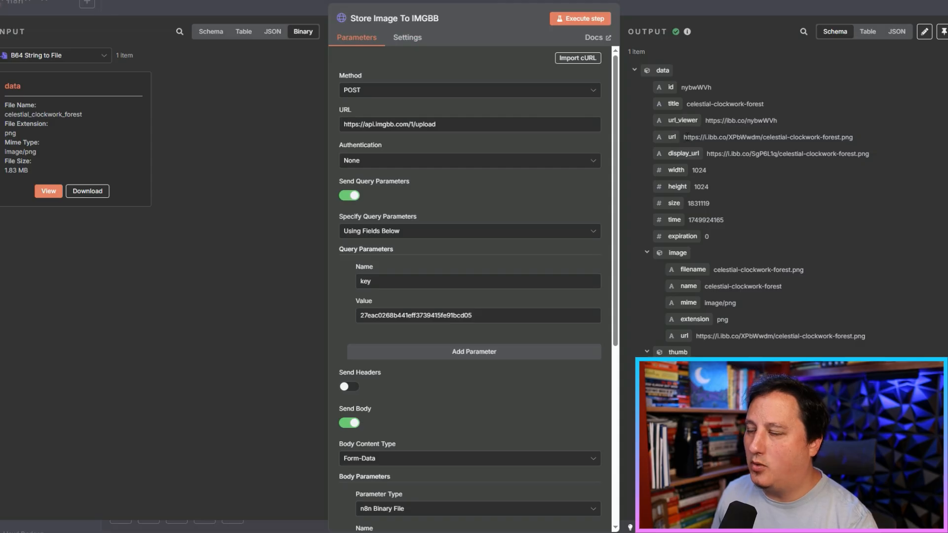
Copy the data url value from the node's output, load it in a new browser tab, and close the node.
{"action": "triple_click", "coordinate": [839, 134]}
{"action": "key", "text": "ctrl+c"}
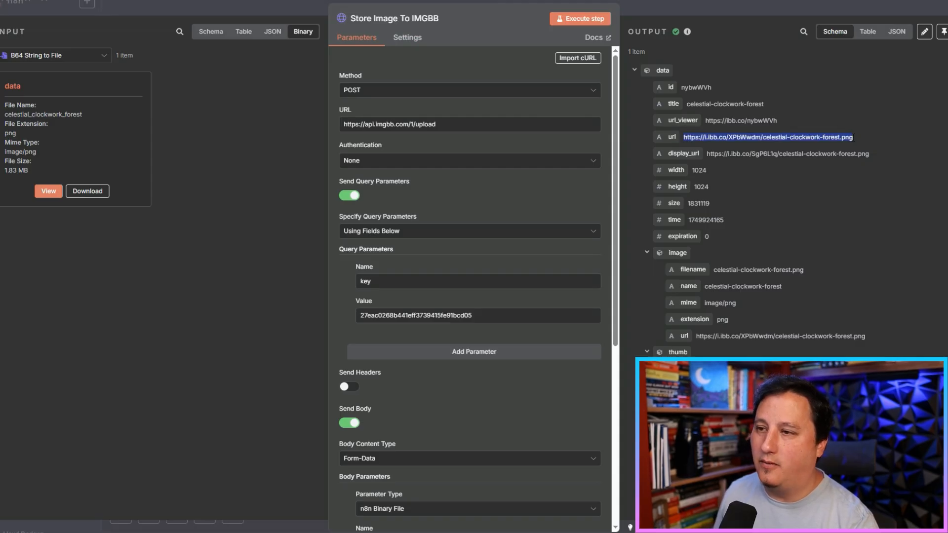
{"action": "key", "text": "ctrl+t"}
{"action": "key", "text": "ctrl+v"}
{"action": "key", "text": "Return"}
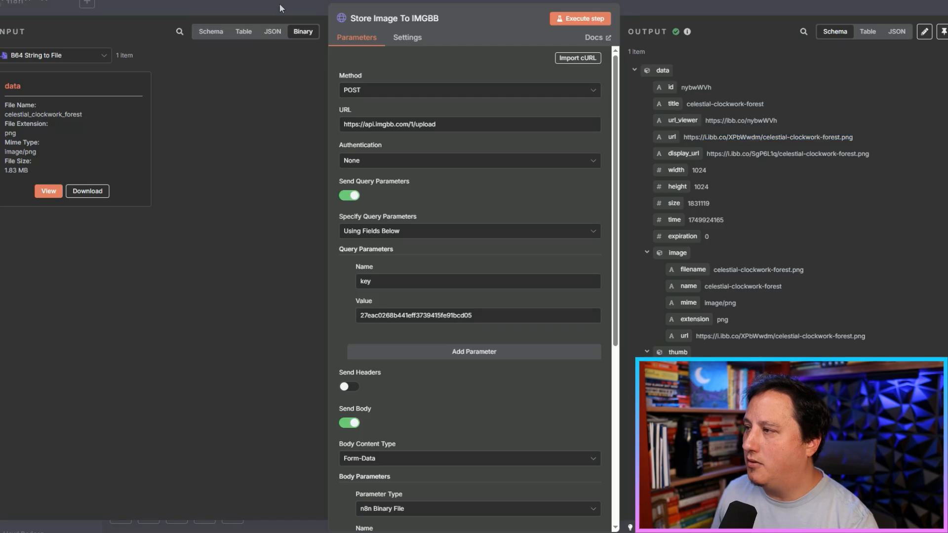
{"action": "left_click", "coordinate": [279, 4]}
Open the Upload IMG URL & Update To In Progress node after Wait2, review its column mapping, and close it.
{"action": "left_click_drag", "start_coordinate": [567, 395], "coordinate": [271, 380]}
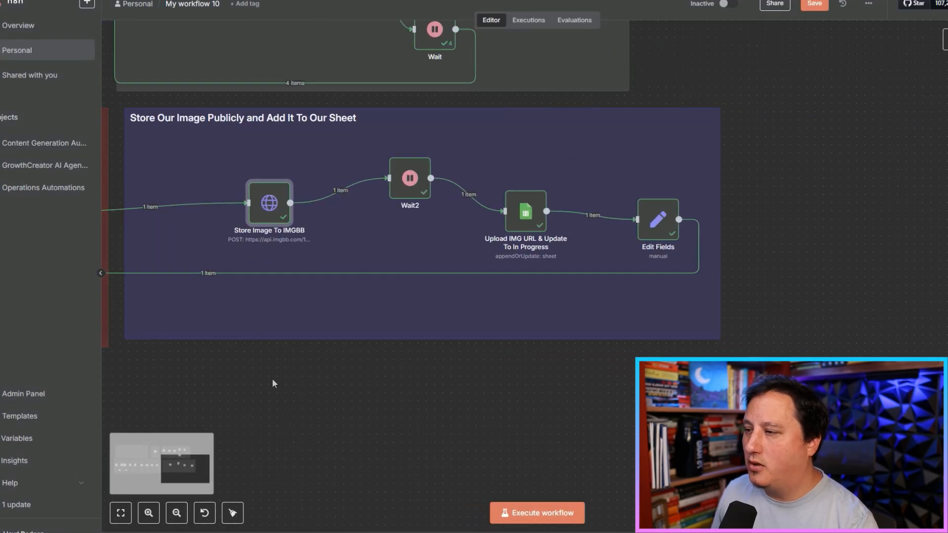
{"action": "left_click", "coordinate": [410, 189]}
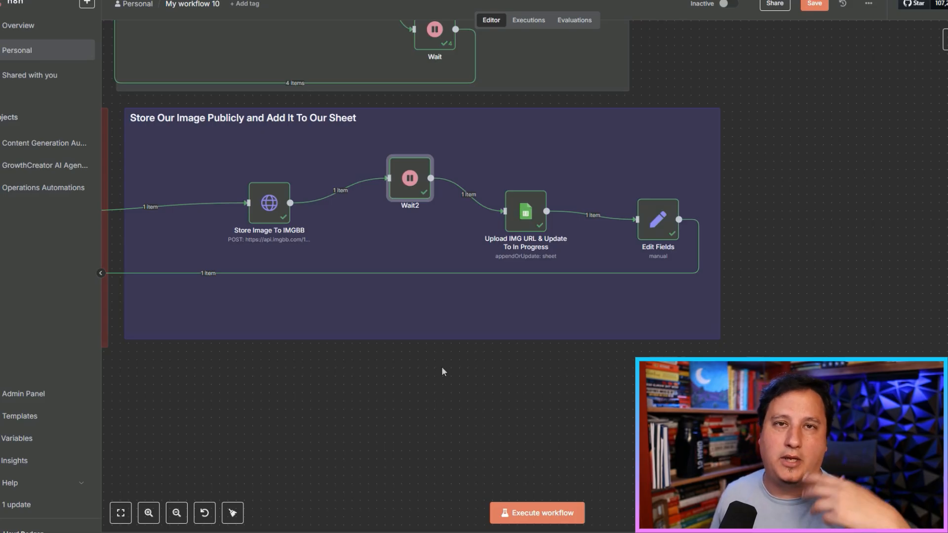
{"action": "left_click", "coordinate": [535, 212]}
{"action": "double_click", "coordinate": [535, 212]}
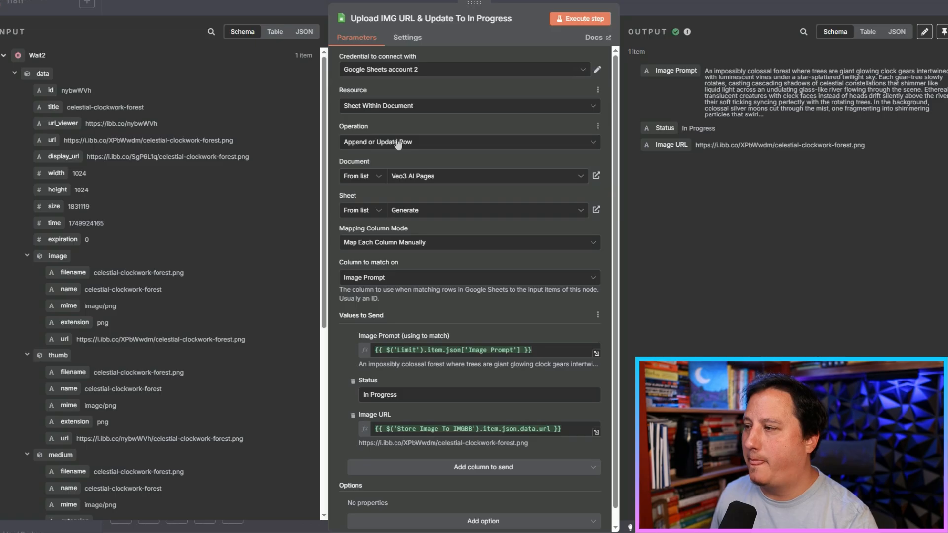
{"action": "scroll", "coordinate": [344, 253], "scroll_direction": "down", "scroll_amount": 1}
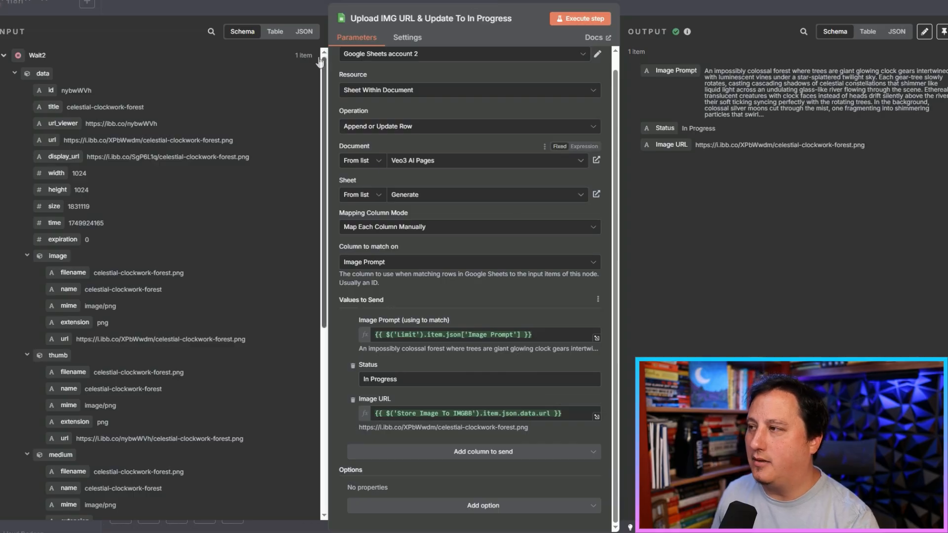
{"action": "key", "text": "Escape"}
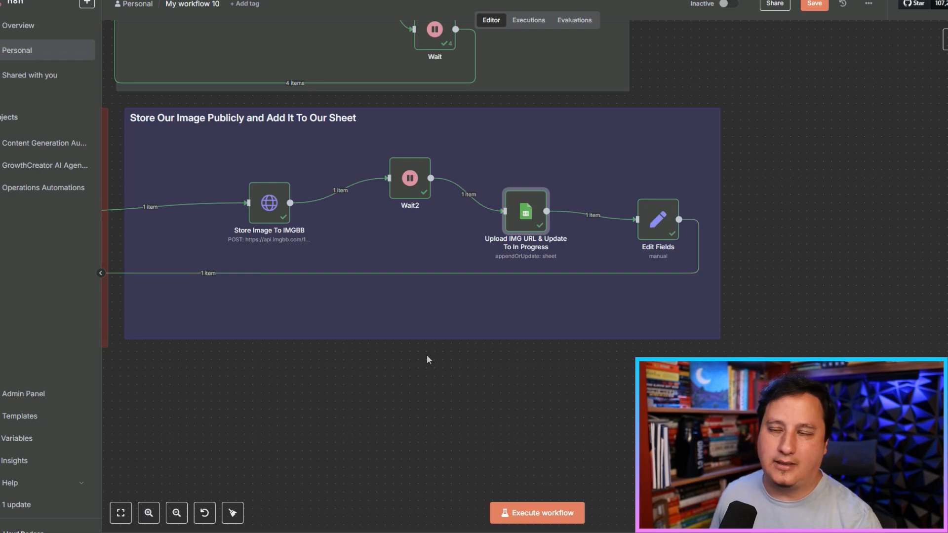
Open the Edit Fields node, review its URL and Video Prompt mappings, and close it.
{"action": "mouse_move", "coordinate": [633, 286]}
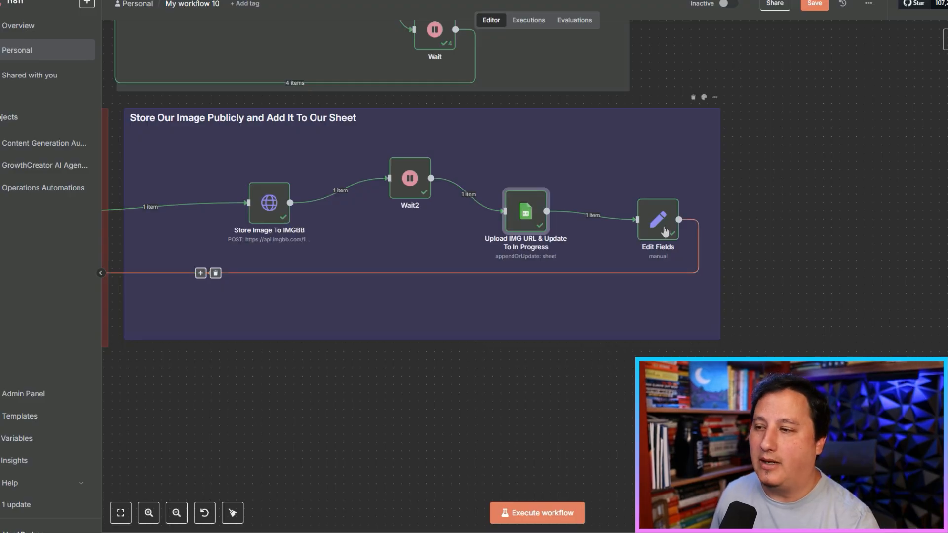
{"action": "mouse_move", "coordinate": [651, 232]}
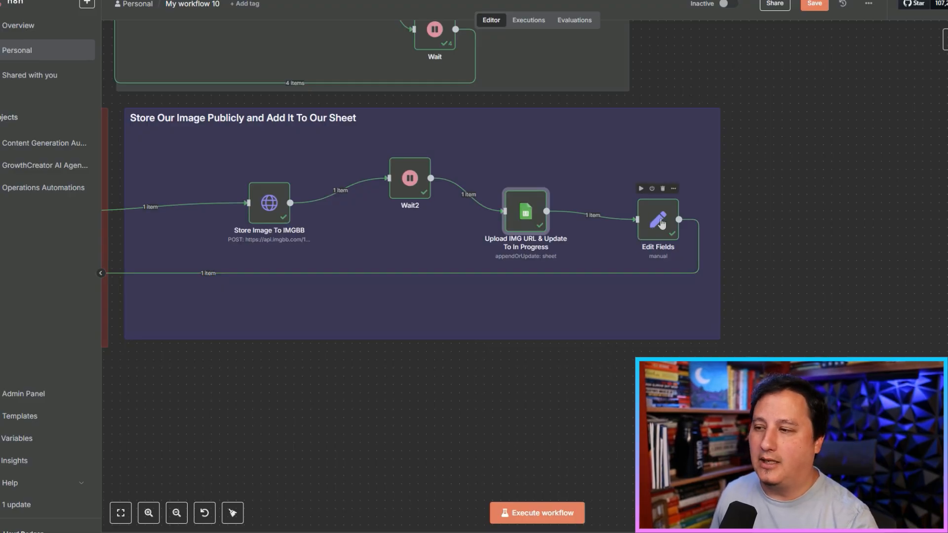
{"action": "left_click", "coordinate": [659, 223]}
{"action": "double_click", "coordinate": [659, 223]}
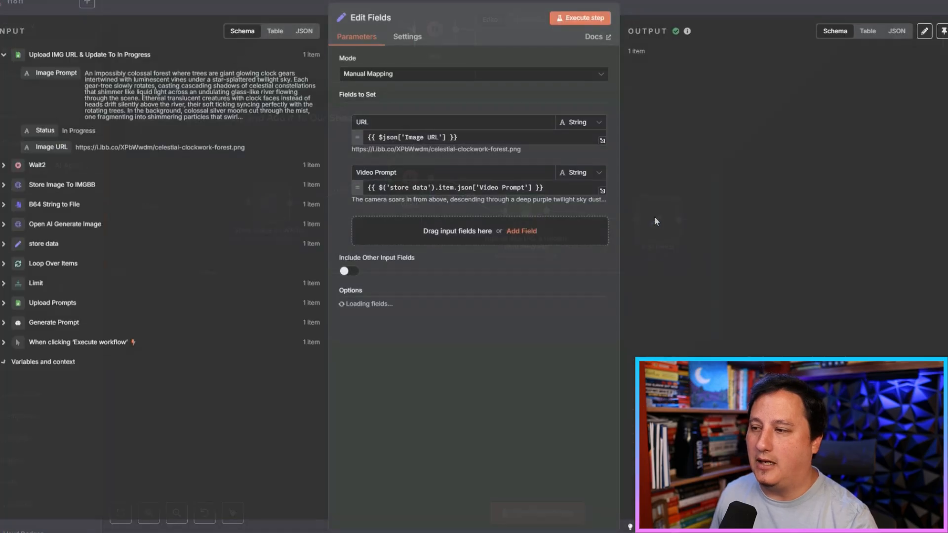
{"action": "left_click", "coordinate": [269, 7]}
Open the Generate Video wit Fal AI node and examine its endpoint URL, authentication, JSON body and batching options.
{"action": "left_click_drag", "start_coordinate": [292, 367], "coordinate": [637, 368]}
{"action": "scroll", "coordinate": [375, 379], "scroll_direction": "down", "scroll_amount": 4}
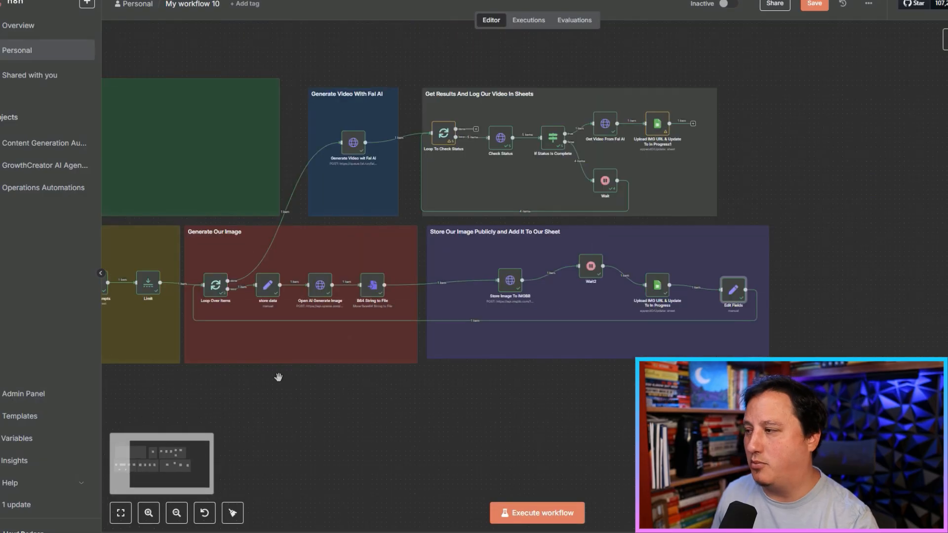
{"action": "scroll", "coordinate": [226, 373], "scroll_direction": "up", "scroll_amount": 4}
{"action": "scroll", "coordinate": [364, 266], "scroll_direction": "up", "scroll_amount": 3}
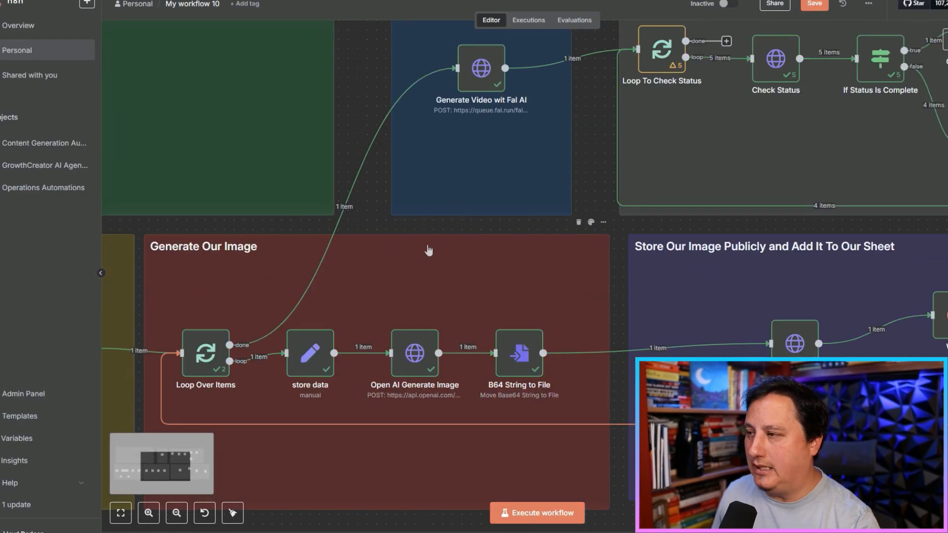
{"action": "scroll", "coordinate": [429, 251], "scroll_direction": "up", "scroll_amount": 3}
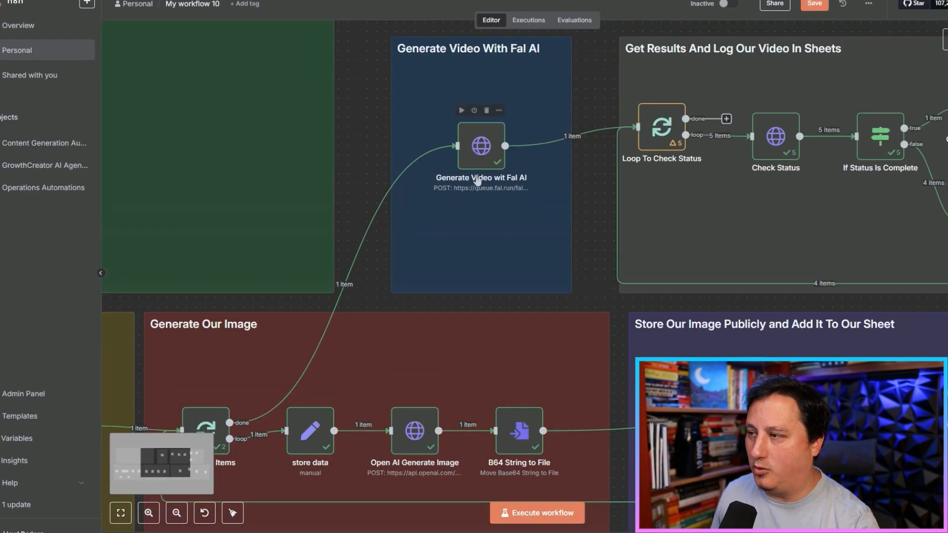
{"action": "double_click", "coordinate": [481, 150]}
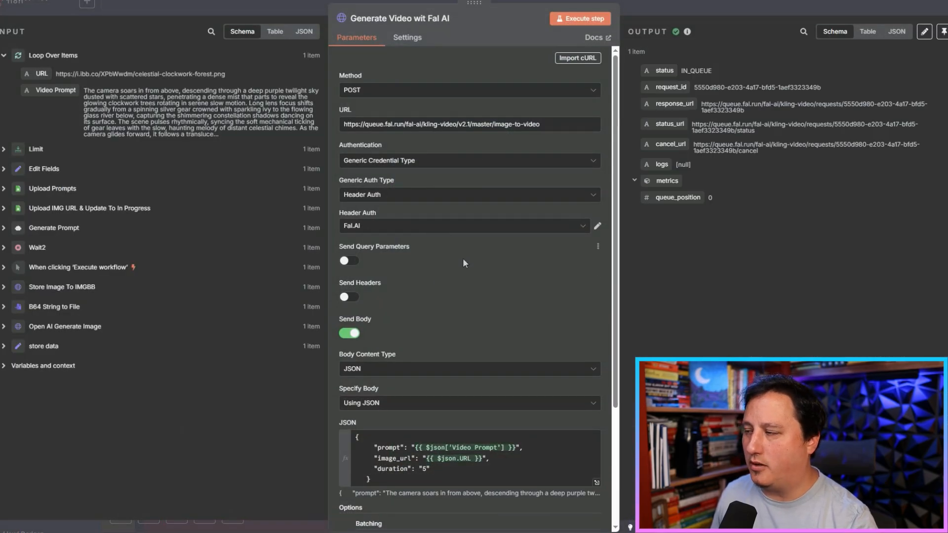
{"action": "scroll", "coordinate": [463, 262], "scroll_direction": "down", "scroll_amount": 1}
{"action": "scroll", "coordinate": [463, 264], "scroll_direction": "down", "scroll_amount": 1}
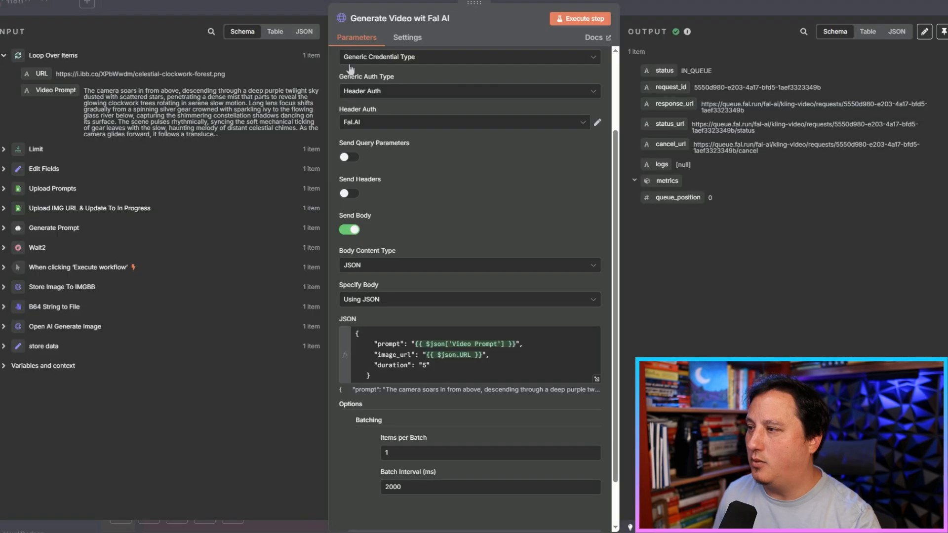
Check the node's URL, Fal.AI header credential and JSON body against the Submit a request example in the fal API docs.
{"action": "scroll", "coordinate": [444, 182], "scroll_direction": "up", "scroll_amount": 3}
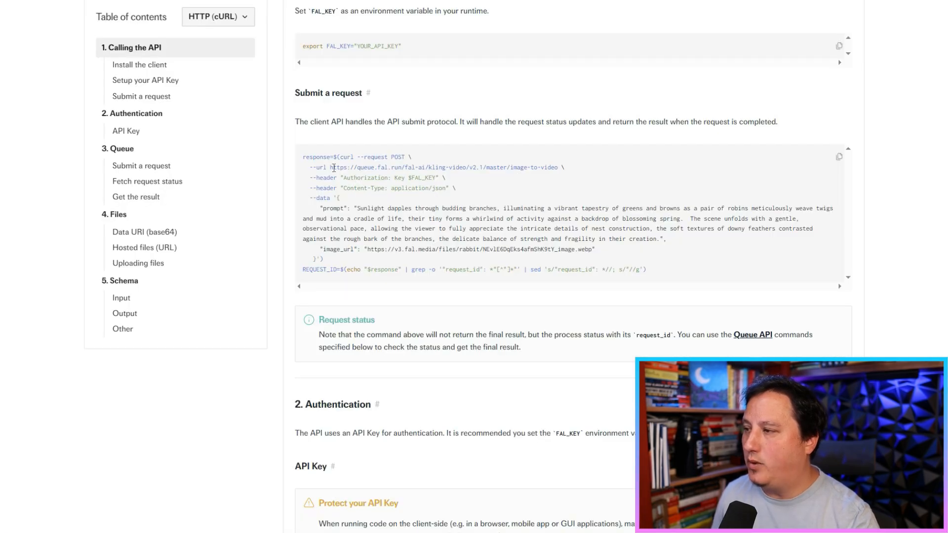
{"action": "left_click_drag", "start_coordinate": [332, 168], "coordinate": [556, 165]}
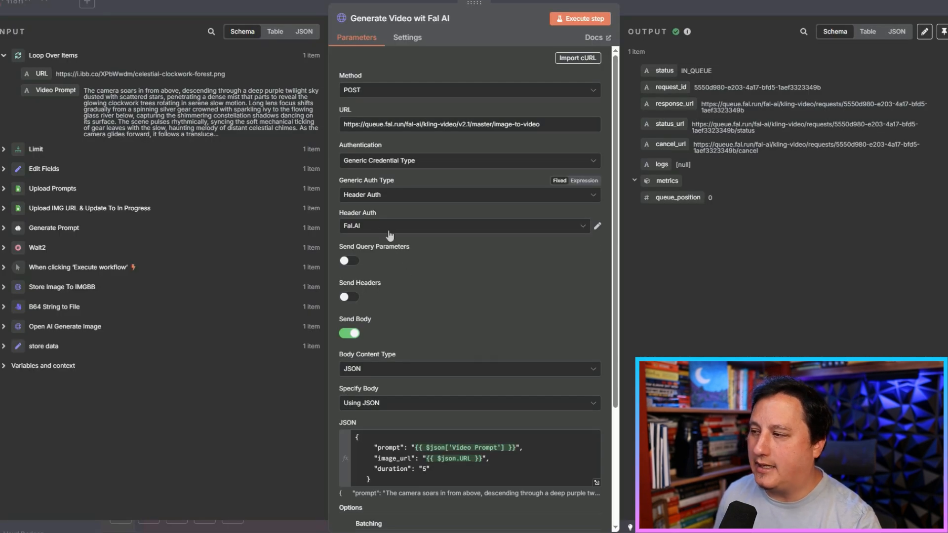
{"action": "left_click", "coordinate": [597, 225]}
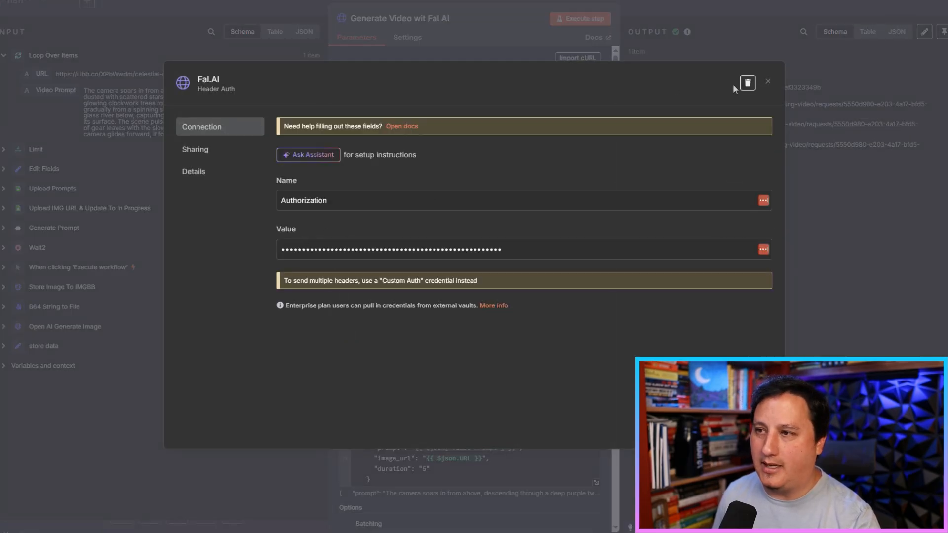
{"action": "left_click", "coordinate": [769, 82]}
{"action": "scroll", "coordinate": [514, 212], "scroll_direction": "down", "scroll_amount": 6}
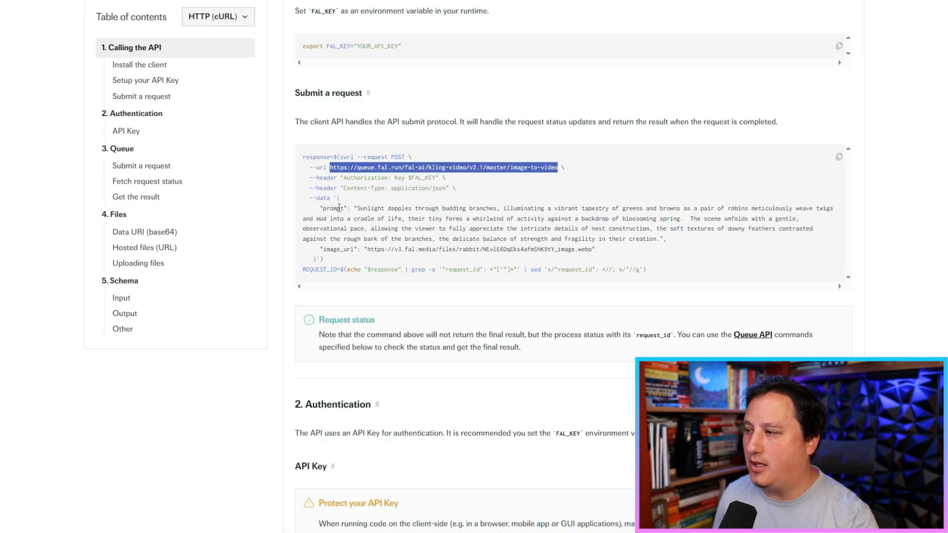
{"action": "left_click", "coordinate": [173, 1]}
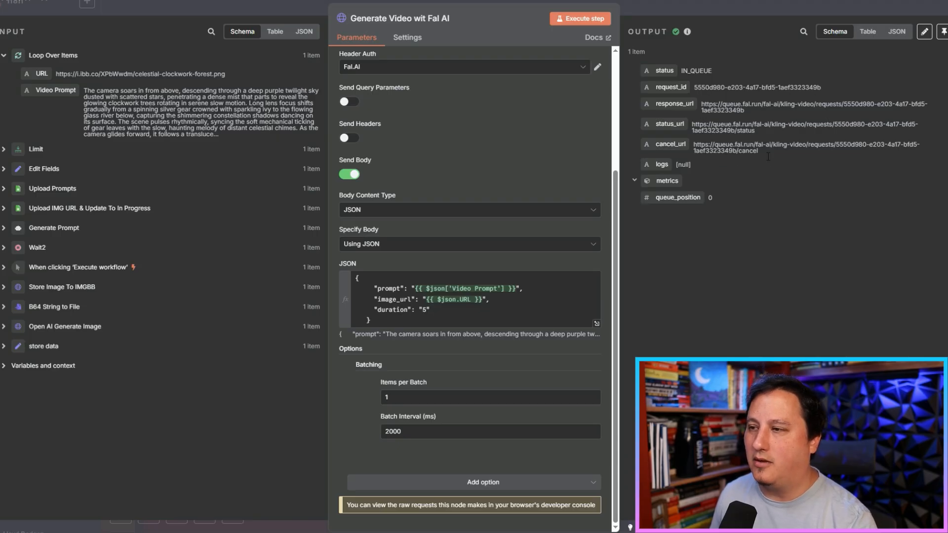
Close the Generate Video wit Fal AI node and open the Check Status node in the Get Results And Log Our Video In Sheets section.
{"action": "left_click", "coordinate": [263, 1]}
{"action": "scroll", "coordinate": [584, 223], "scroll_direction": "right", "scroll_amount": 10}
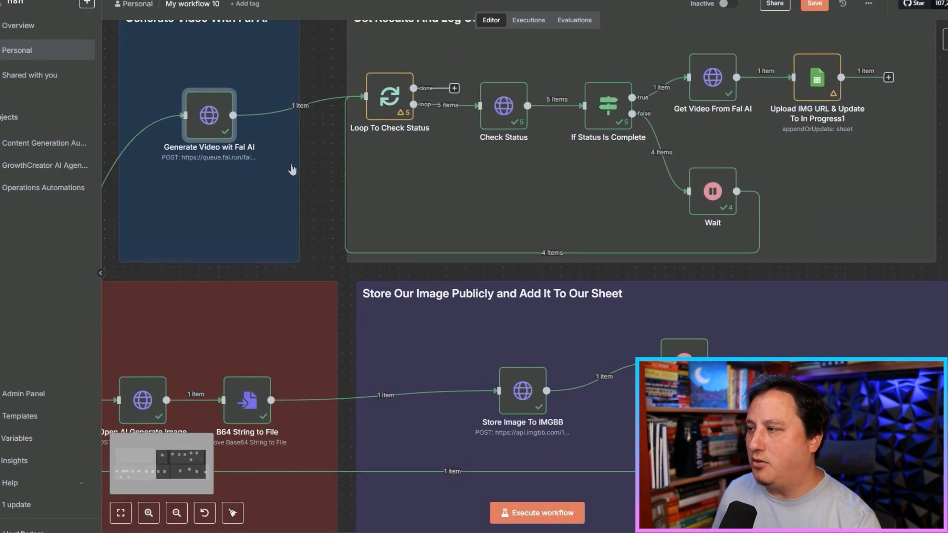
{"action": "scroll", "coordinate": [318, 181], "scroll_direction": "down", "scroll_amount": 2}
{"action": "mouse_move", "coordinate": [292, 117]}
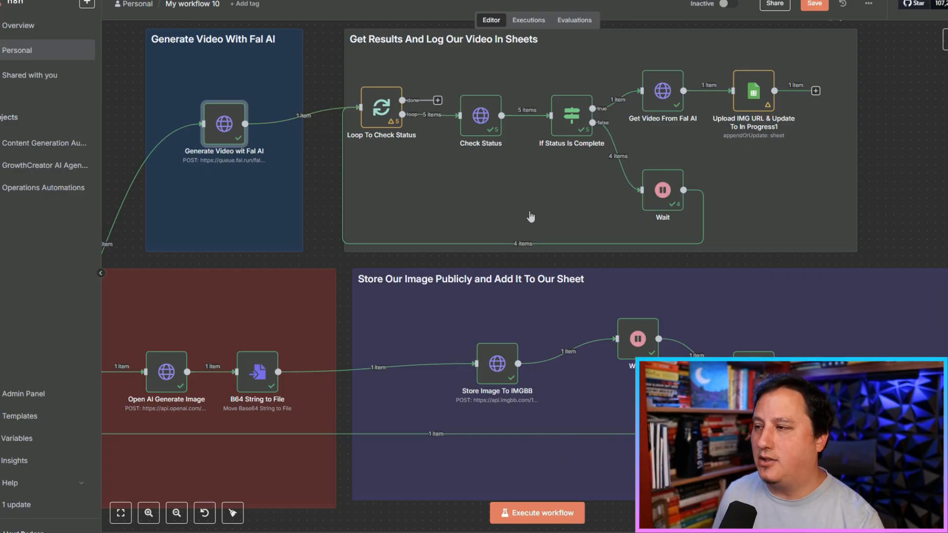
{"action": "scroll", "coordinate": [528, 211], "scroll_direction": "up", "scroll_amount": 3}
{"action": "scroll", "coordinate": [532, 218], "scroll_direction": "up", "scroll_amount": 2}
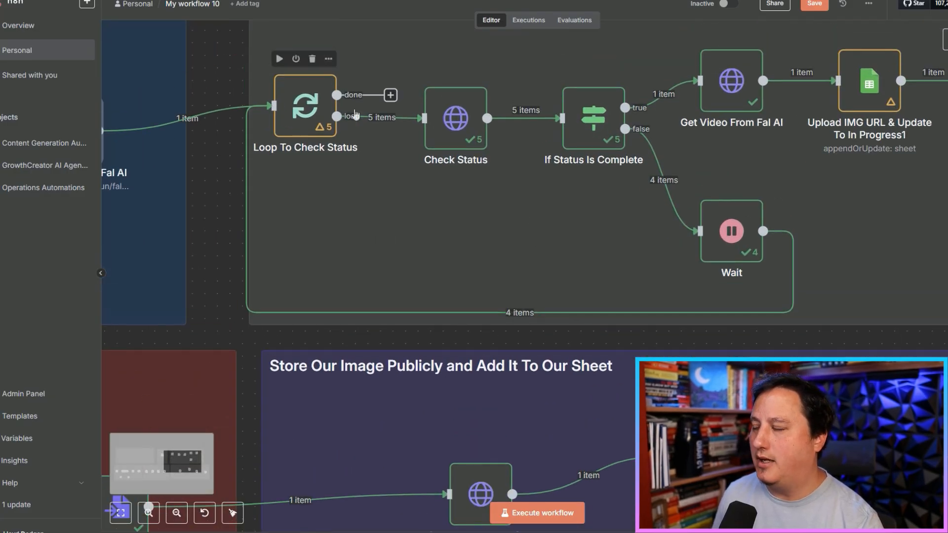
{"action": "left_click", "coordinate": [464, 132]}
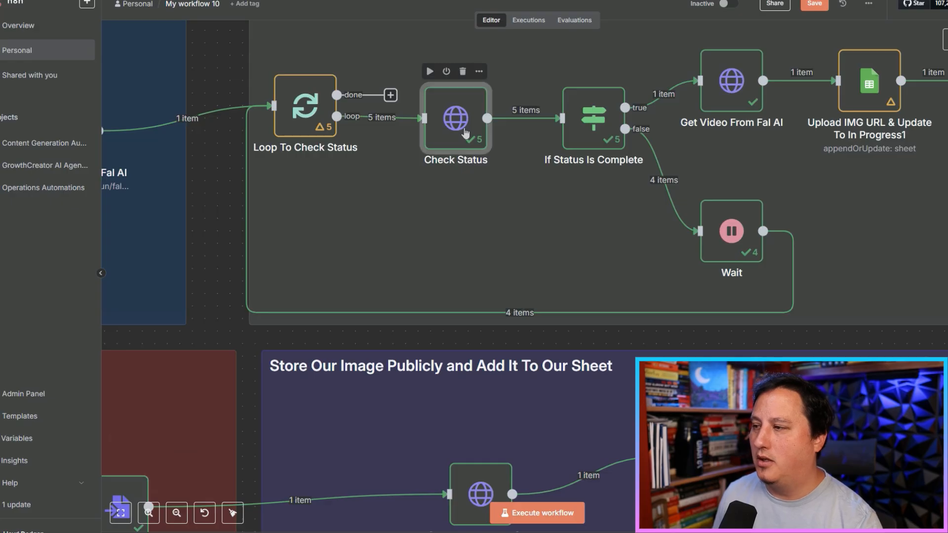
{"action": "double_click", "coordinate": [464, 132]}
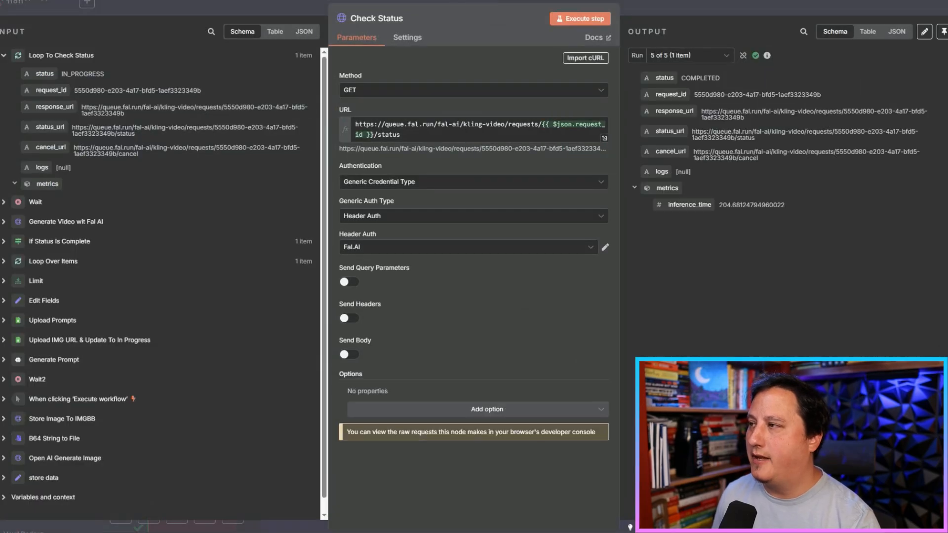
Review the Fetch request status and Get the result sections of the fal docs, highlight the result URL, and return to the Check Status node.
{"action": "key", "text": "ctrl+Tab"}
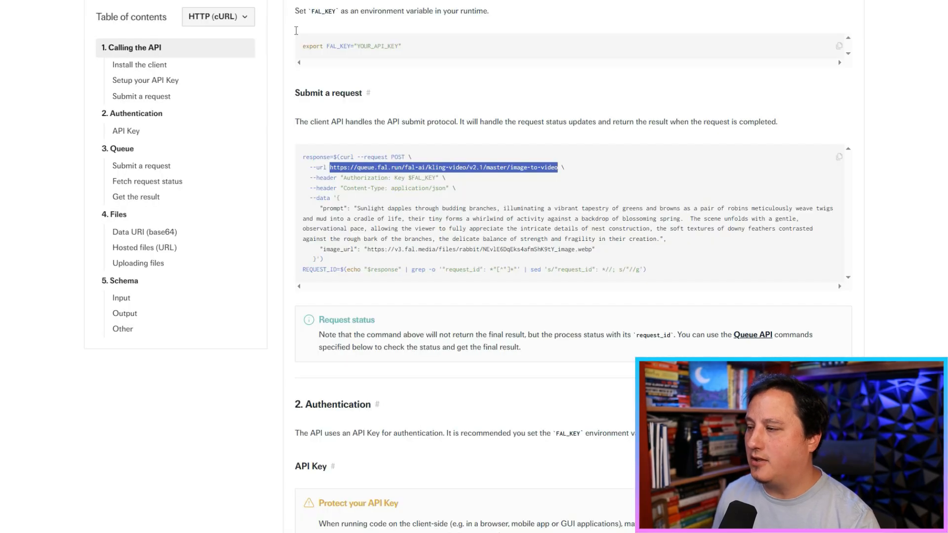
{"action": "left_click", "coordinate": [140, 183]}
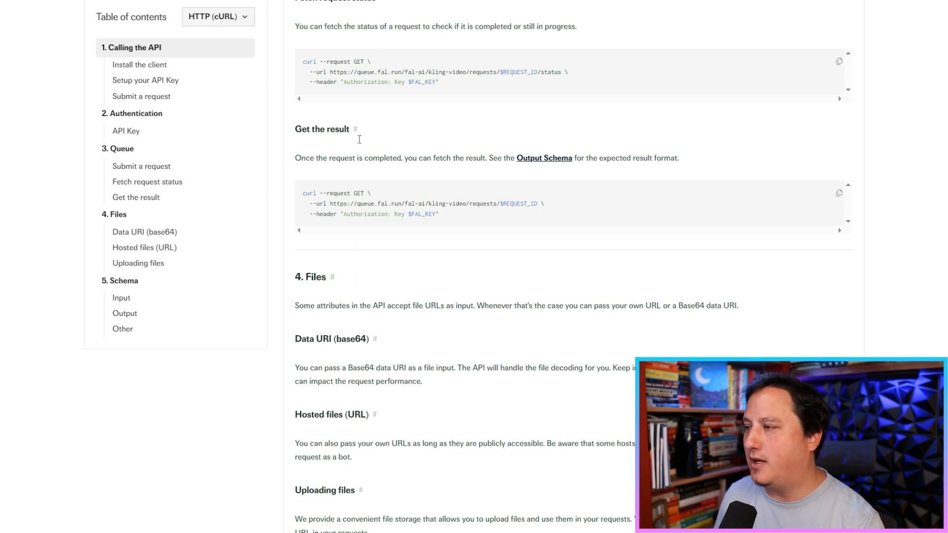
{"action": "scroll", "coordinate": [292, 148], "scroll_direction": "down", "scroll_amount": 1}
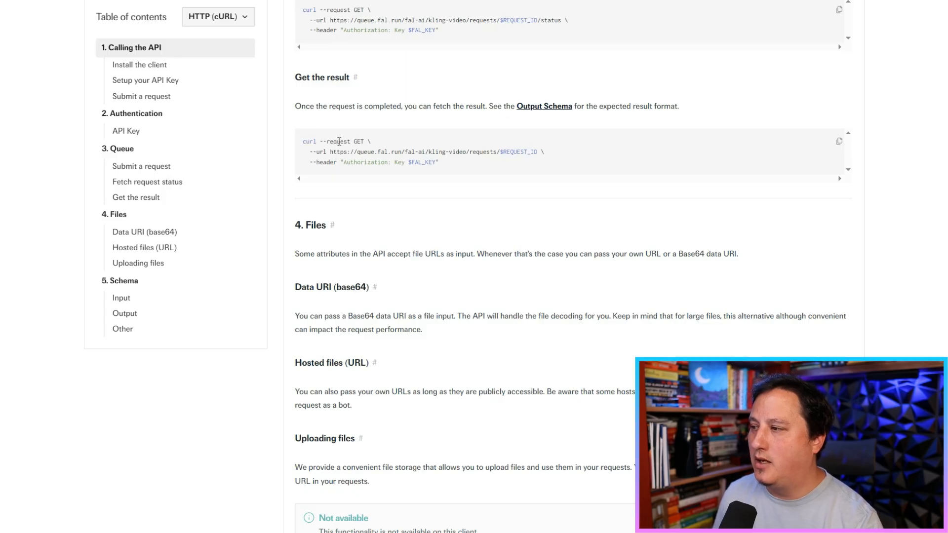
{"action": "left_click_drag", "start_coordinate": [328, 152], "coordinate": [522, 150]}
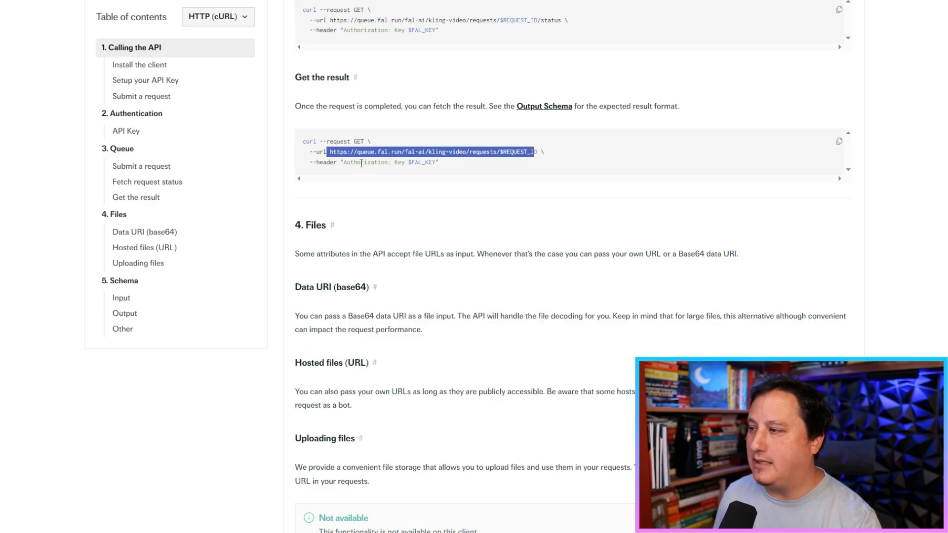
{"action": "key", "text": "alt+Tab"}
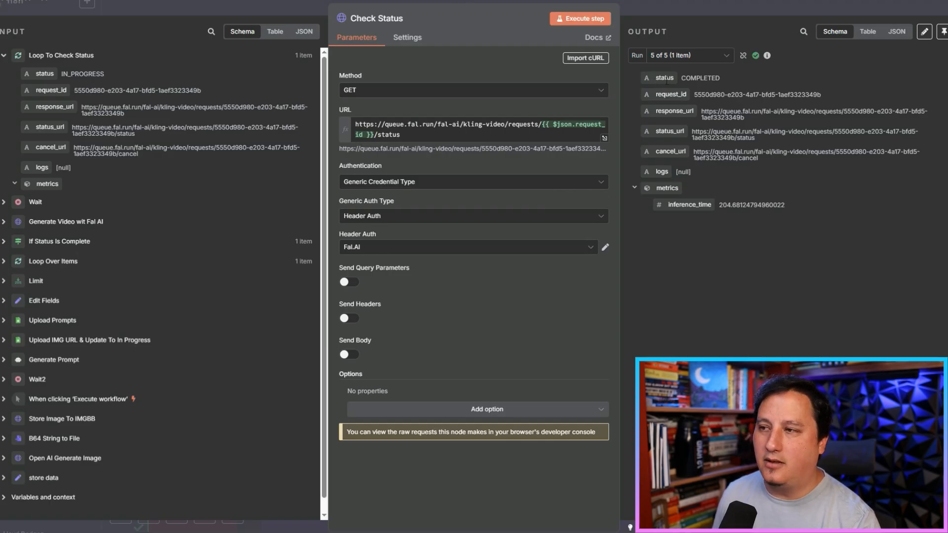
Close the Check Status node, then open the If Status Is Complete node, review its condition on the status field, and close it.
{"action": "left_click", "coordinate": [664, 8]}
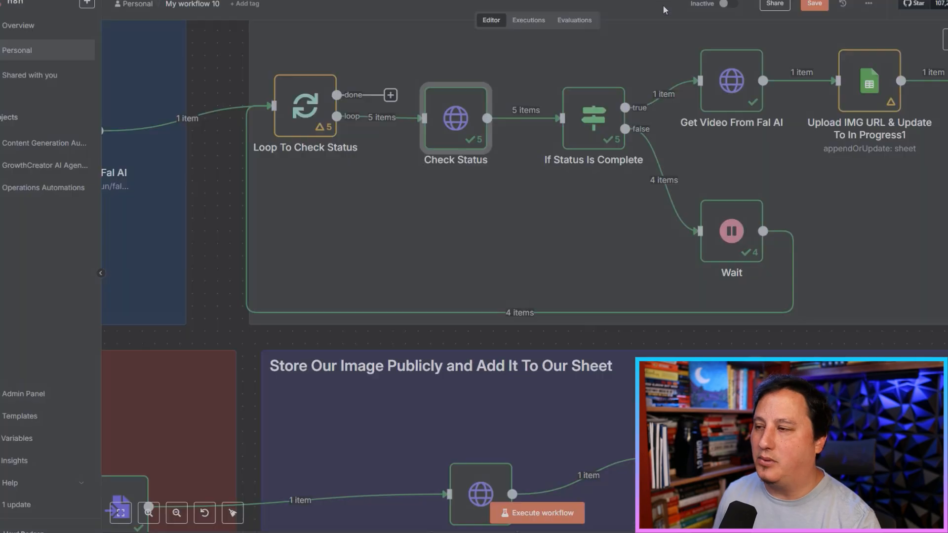
{"action": "left_click", "coordinate": [590, 128]}
{"action": "double_click", "coordinate": [590, 128]}
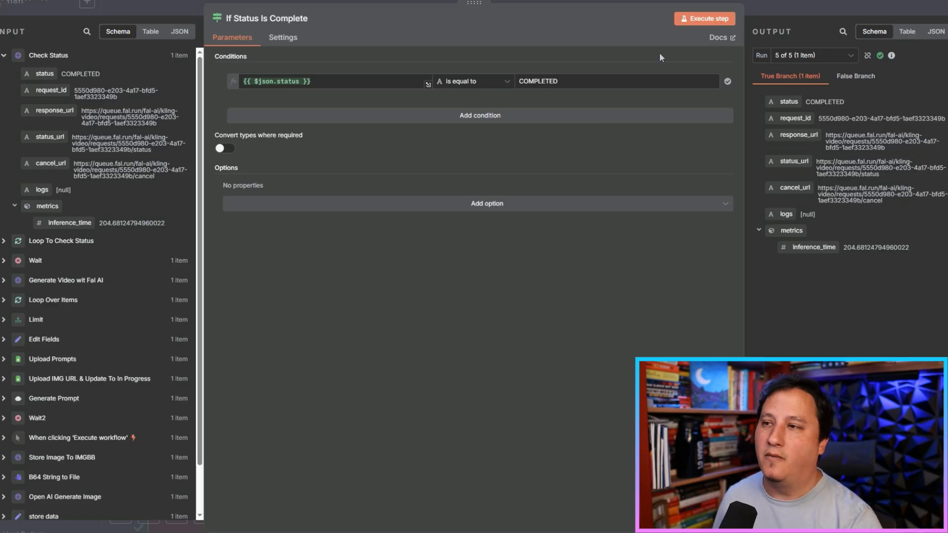
{"action": "left_click", "coordinate": [772, 4]}
Open the Wait node on the false branch, review its resume mode, wait amount and unit, and close it.
{"action": "left_click", "coordinate": [732, 233]}
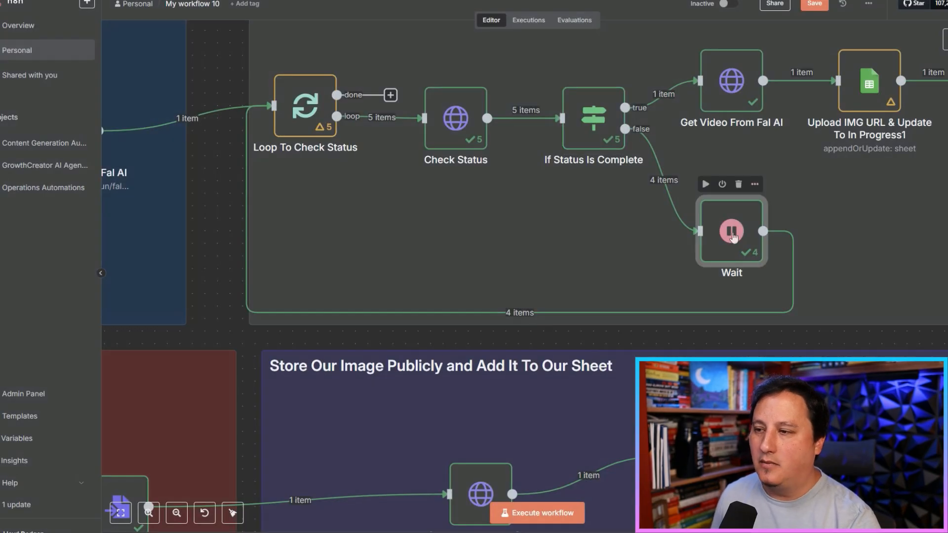
{"action": "double_click", "coordinate": [733, 236]}
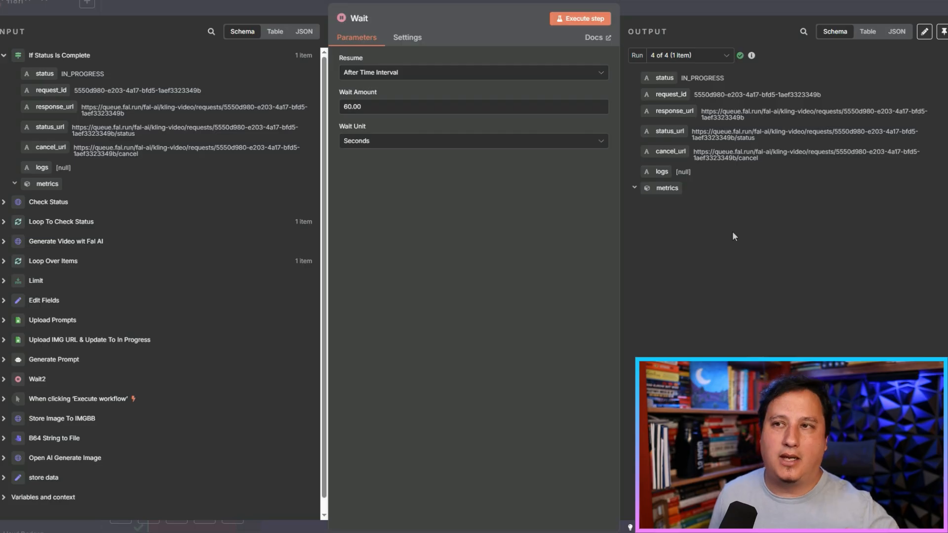
{"action": "left_click", "coordinate": [666, 6]}
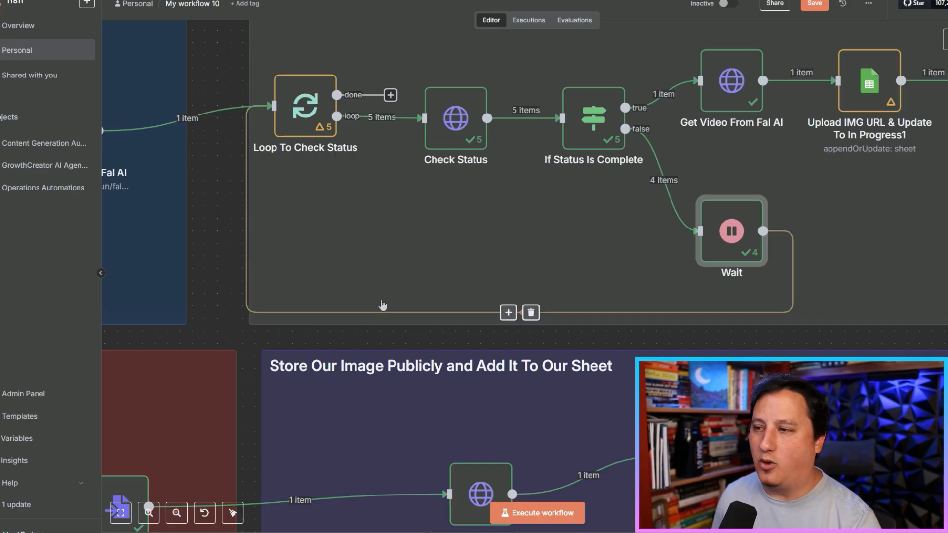
Compare the Get Video From Fal AI node with the docs' Get the result section, select its output video url, and open a new browser tab.
{"action": "left_click_drag", "start_coordinate": [773, 166], "coordinate": [419, 218]}
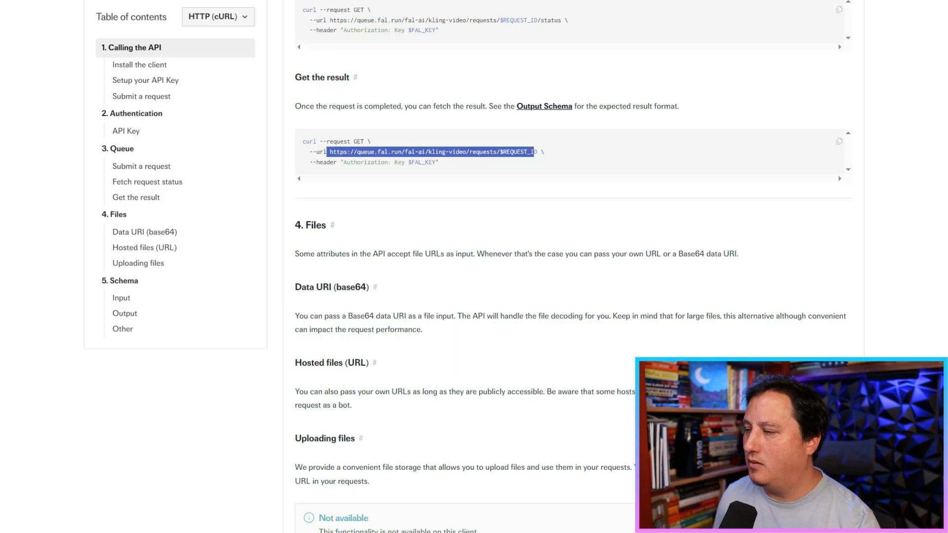
{"action": "left_click", "coordinate": [133, 198]}
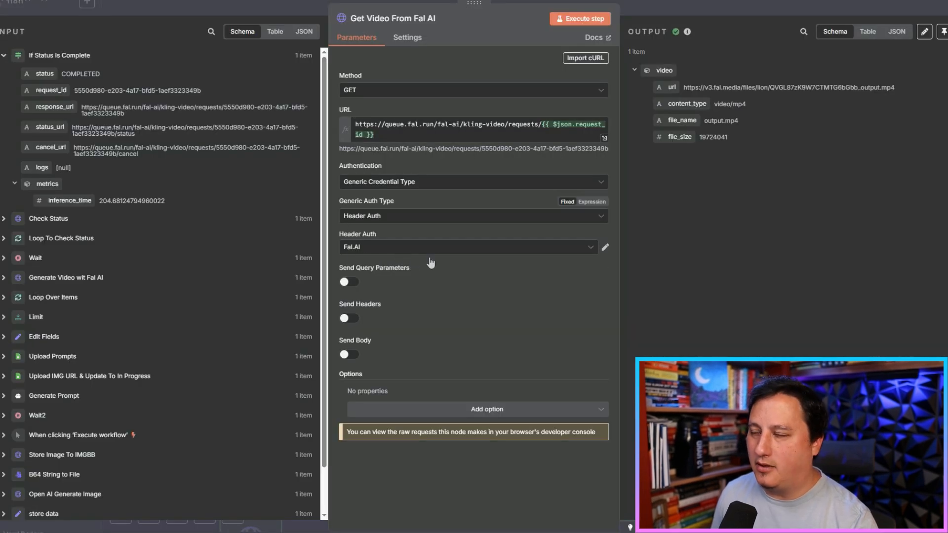
{"action": "left_click_drag", "start_coordinate": [684, 88], "coordinate": [896, 88]}
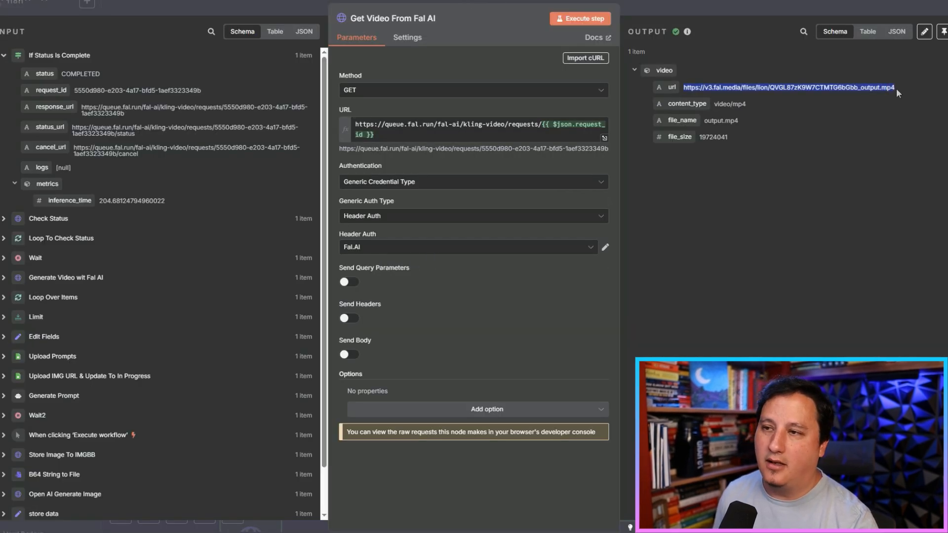
{"action": "key", "text": "ctrl+t"}
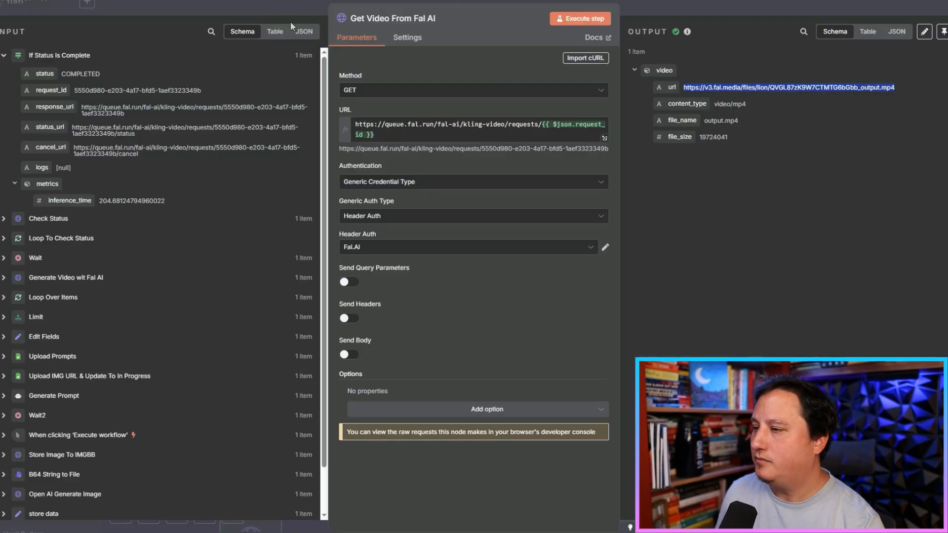
{"action": "left_click", "coordinate": [659, 8]}
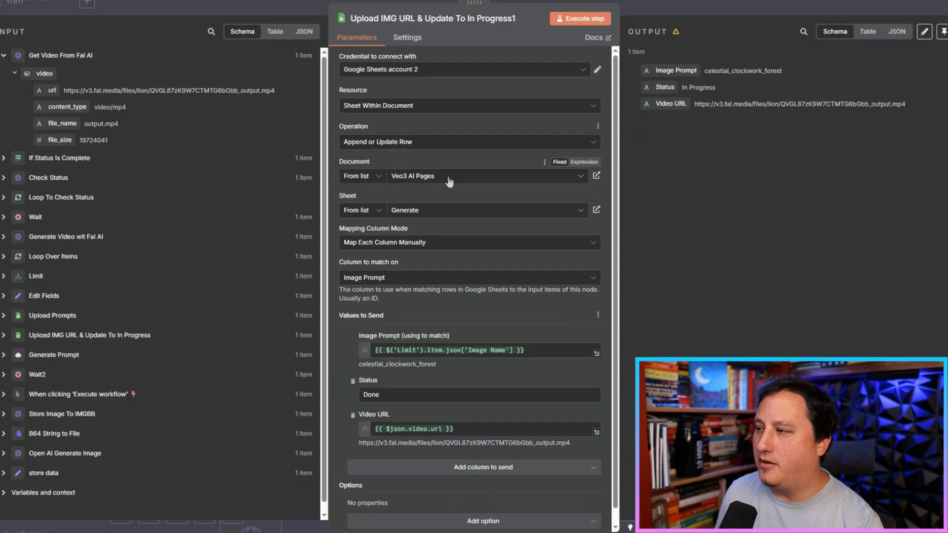
Review the document, sheet and column mappings in the Upload IMG URL & Update To In Progress1 node and close it.
{"action": "scroll", "coordinate": [447, 182], "scroll_direction": "down", "scroll_amount": 2}
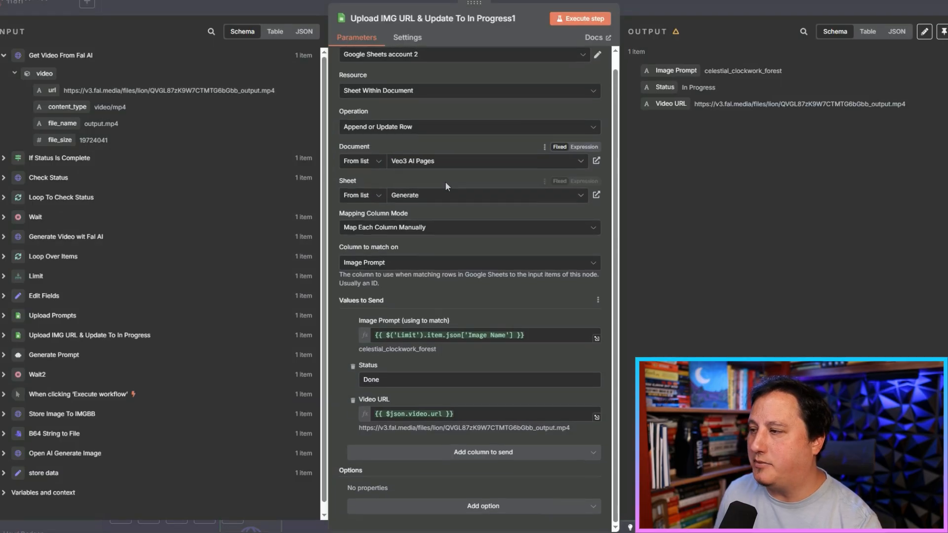
{"action": "left_click", "coordinate": [277, 4]}
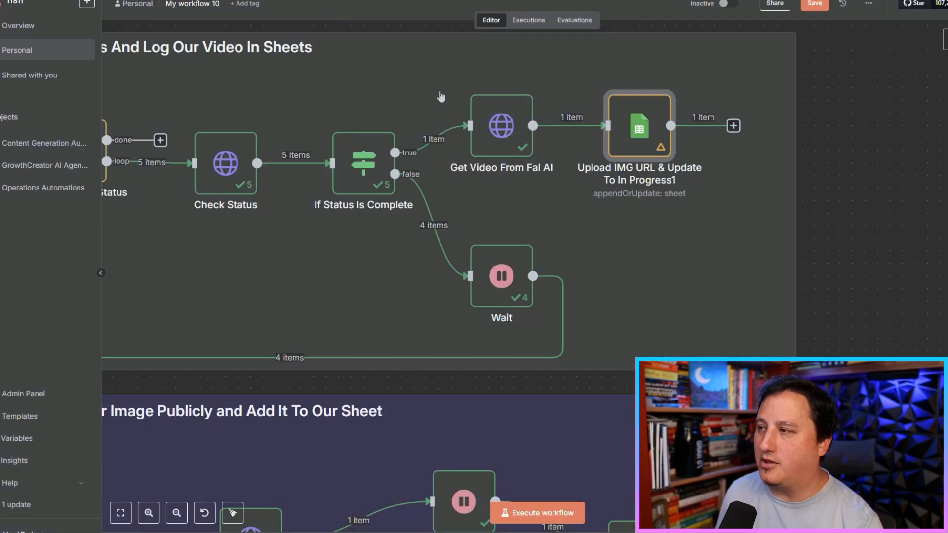
{"action": "scroll", "coordinate": [440, 99], "scroll_direction": "down", "scroll_amount": 10}
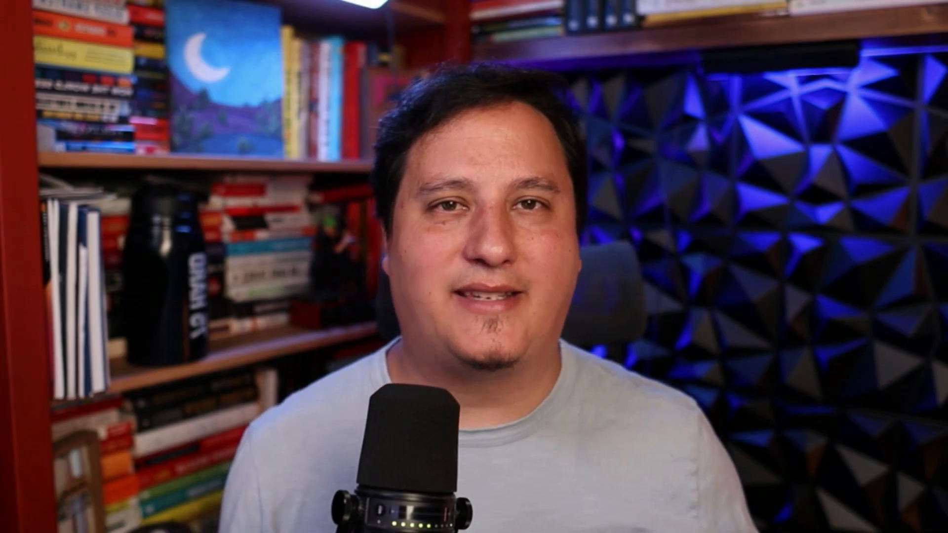